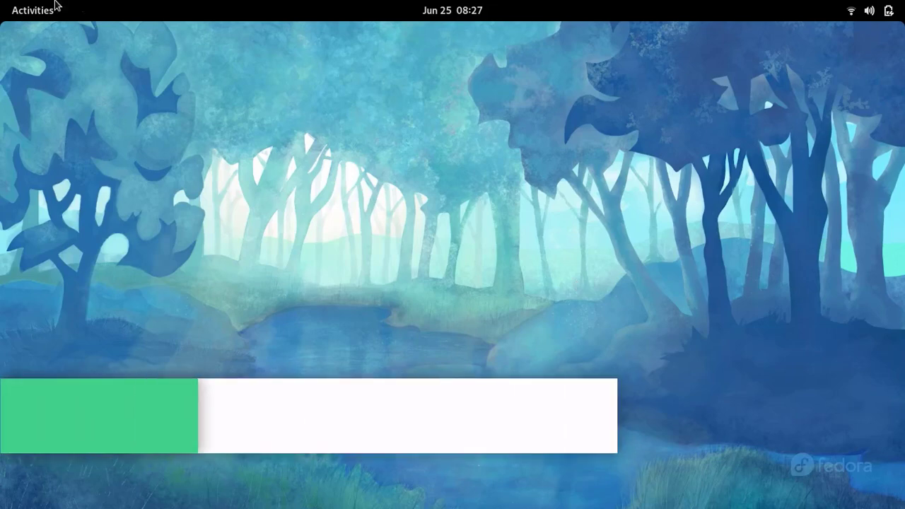
Open Terminal and update the system with "sudo dnf update", entering the account password for sudo
left_click(31, 9)
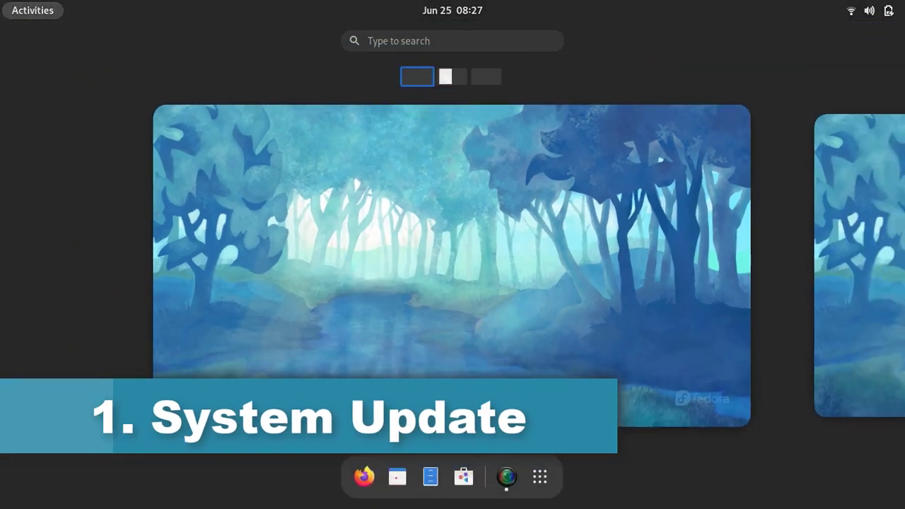
left_click(539, 480)
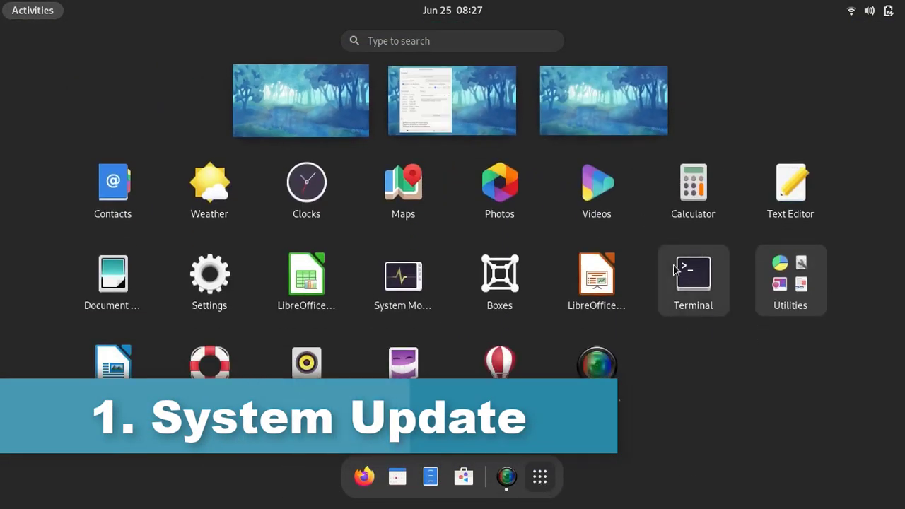
left_click(675, 265)
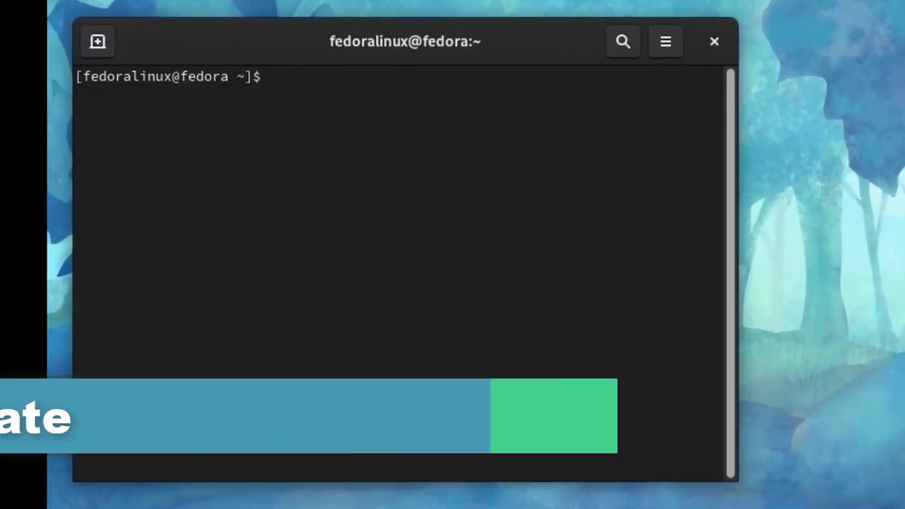
type("sudo d")
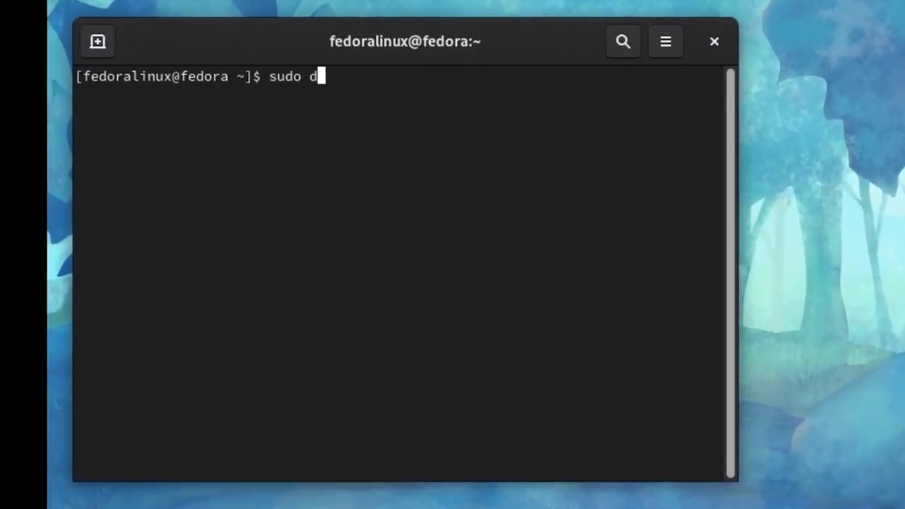
type("nf up")
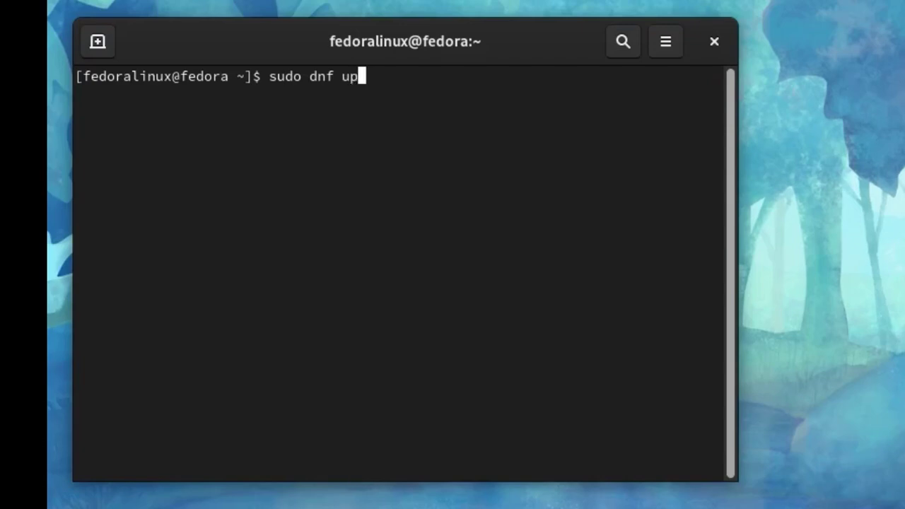
type("date")
key("Return")
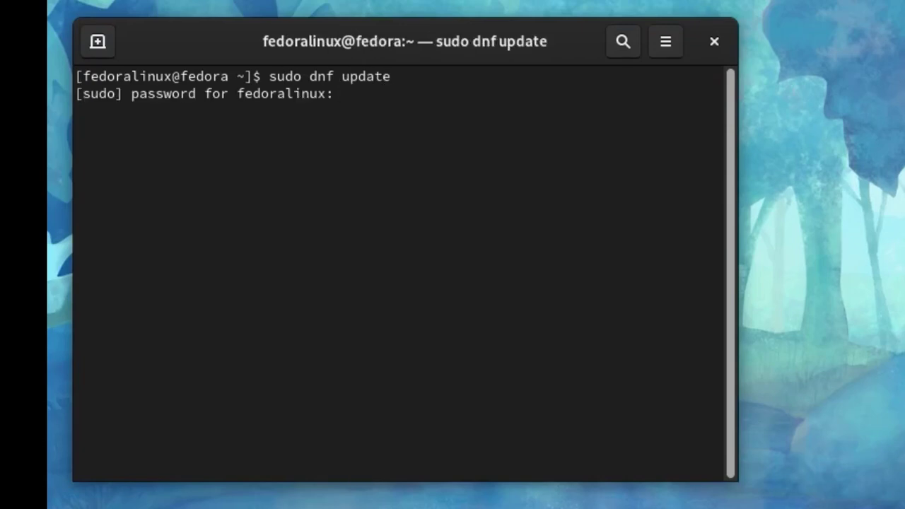
key("Return")
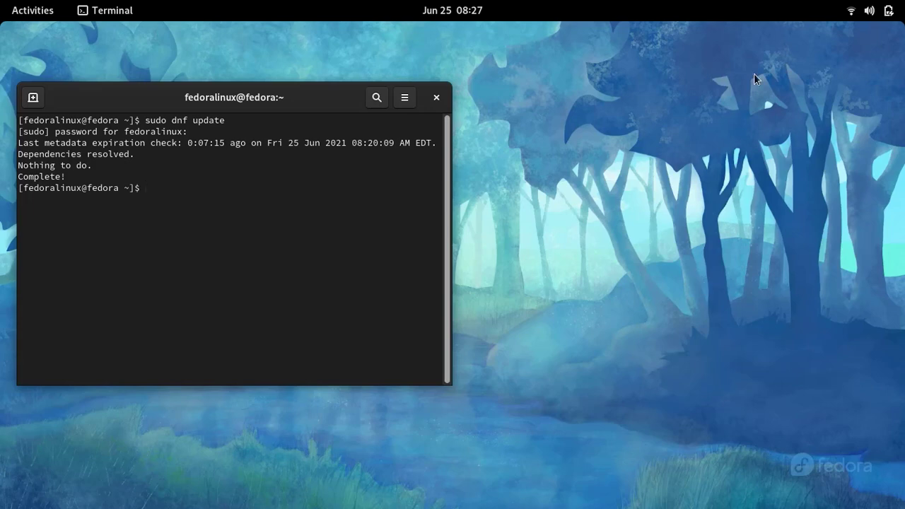
Paste and run the sudo dnf install command for the RPM Fusion free and nonfree release packages, and close the terminal
right_click(185, 190)
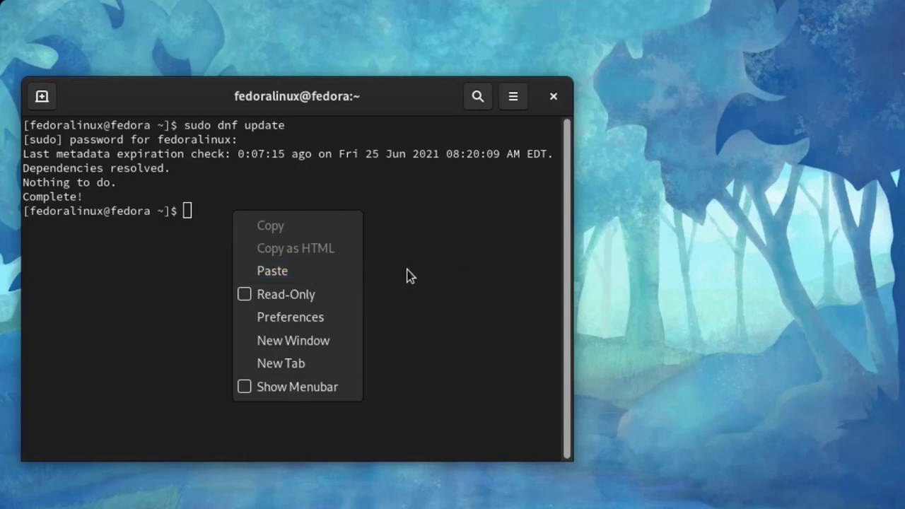
left_click(289, 273)
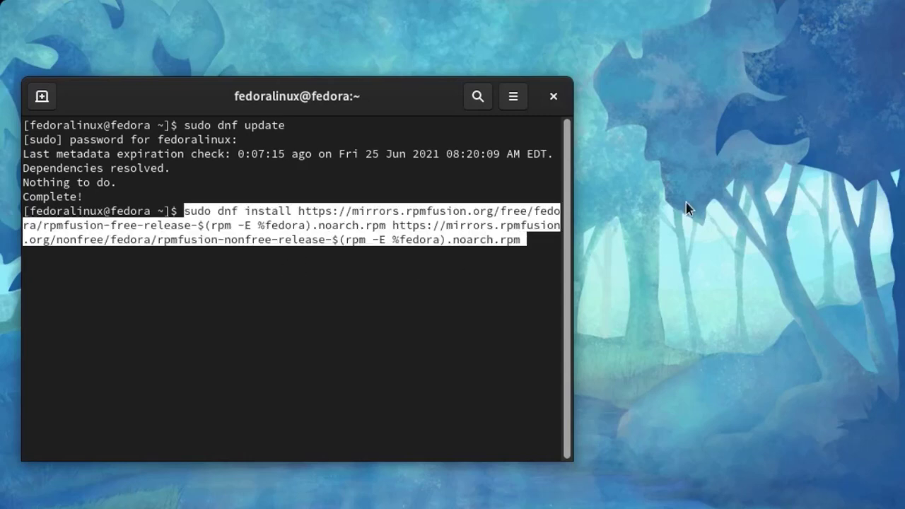
key("Return")
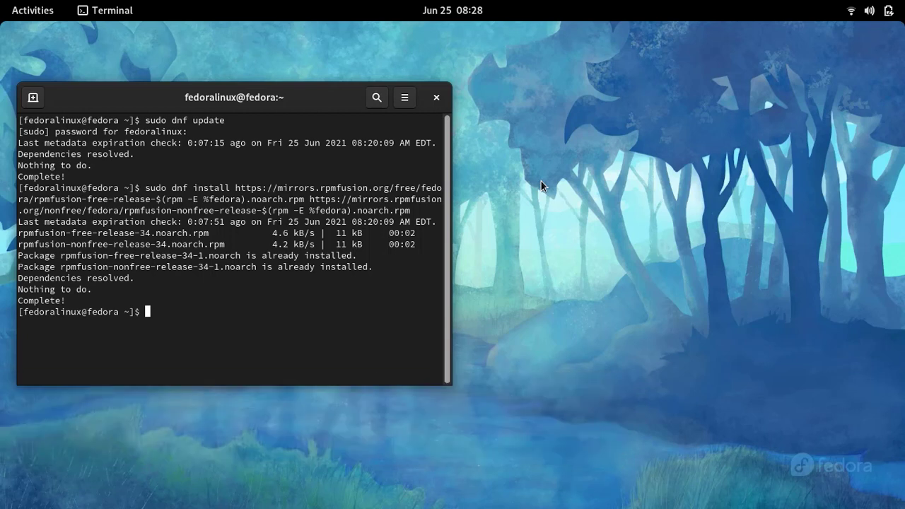
key("ctrl+d")
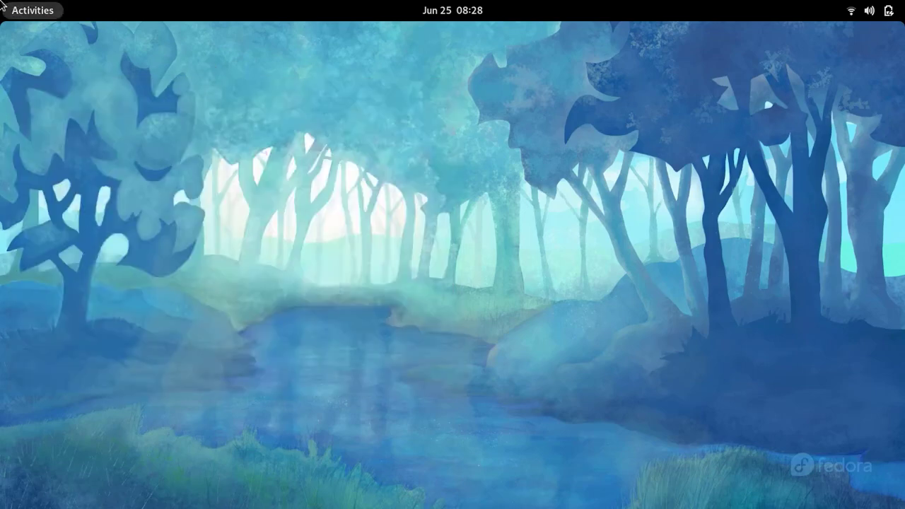
Open the Software app and search its catalogue for "gnome tweak"
left_click(3, 7)
left_click(465, 477)
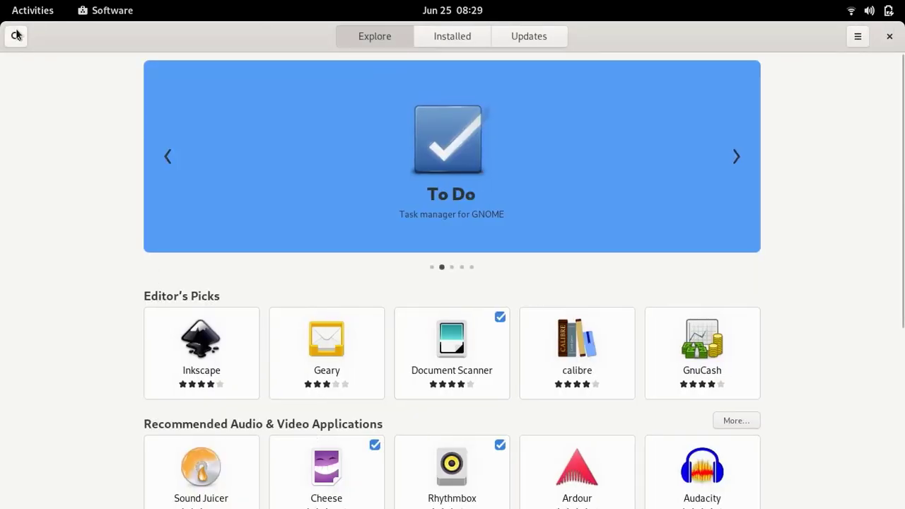
left_click(16, 35)
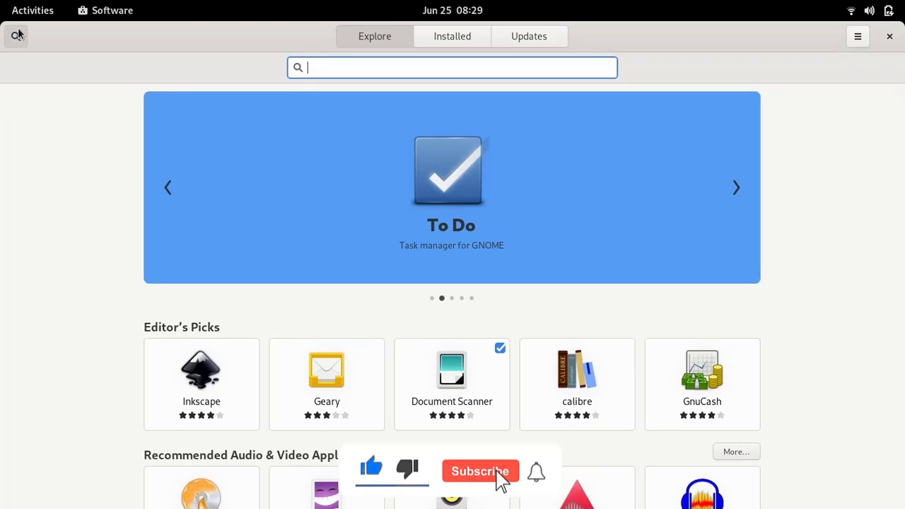
type("gnome t")
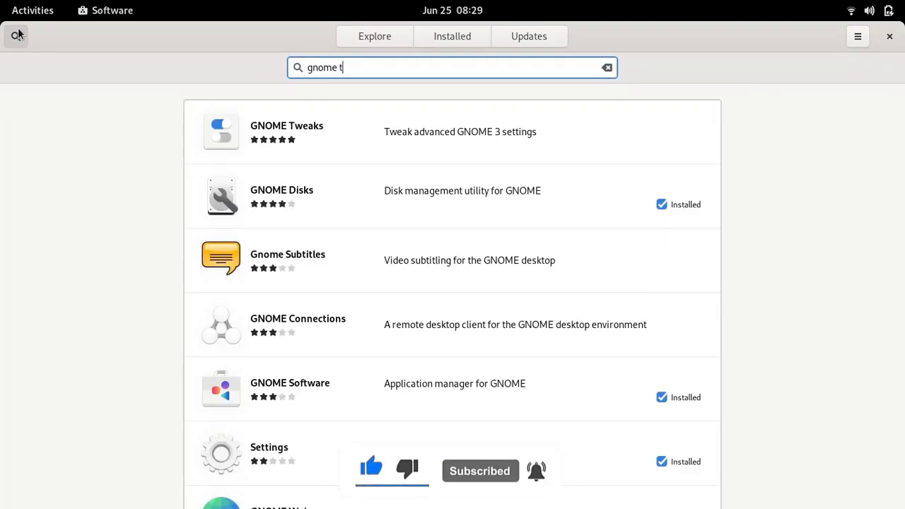
type("we")
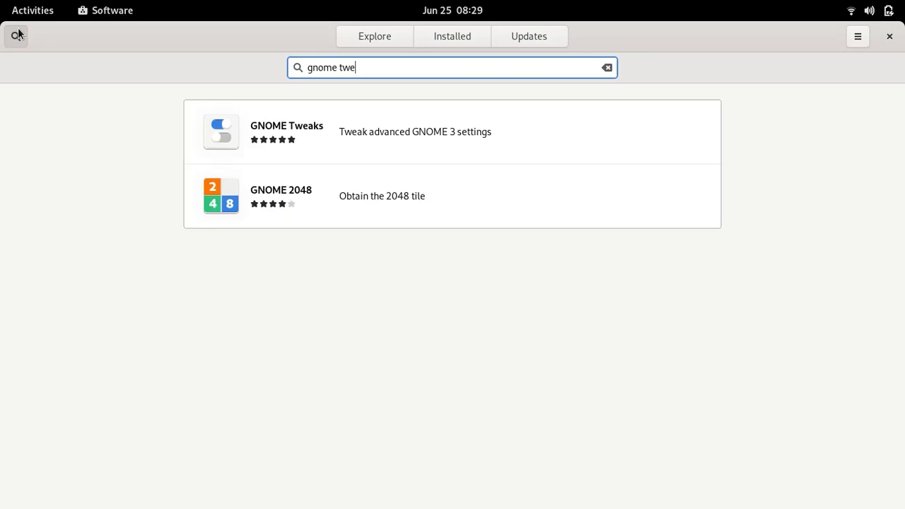
type("ak")
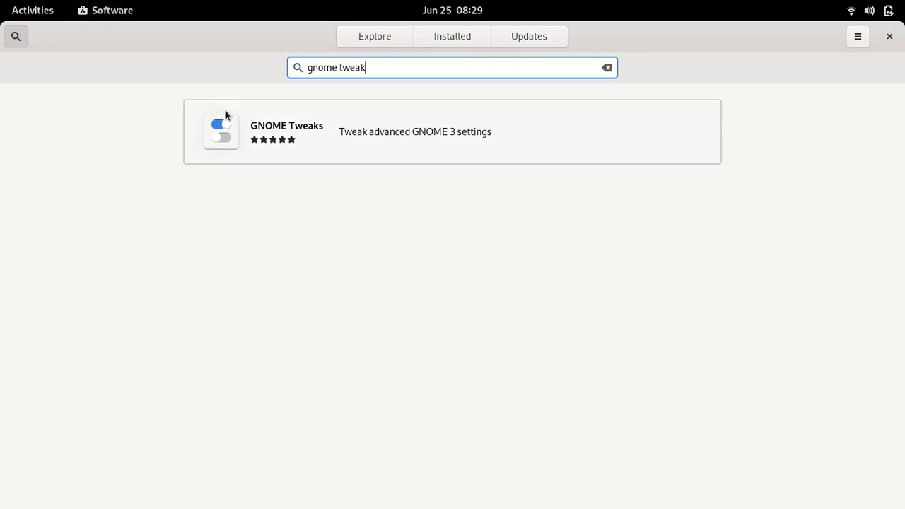
Install GNOME Tweaks from its details page and close Software
left_click(453, 133)
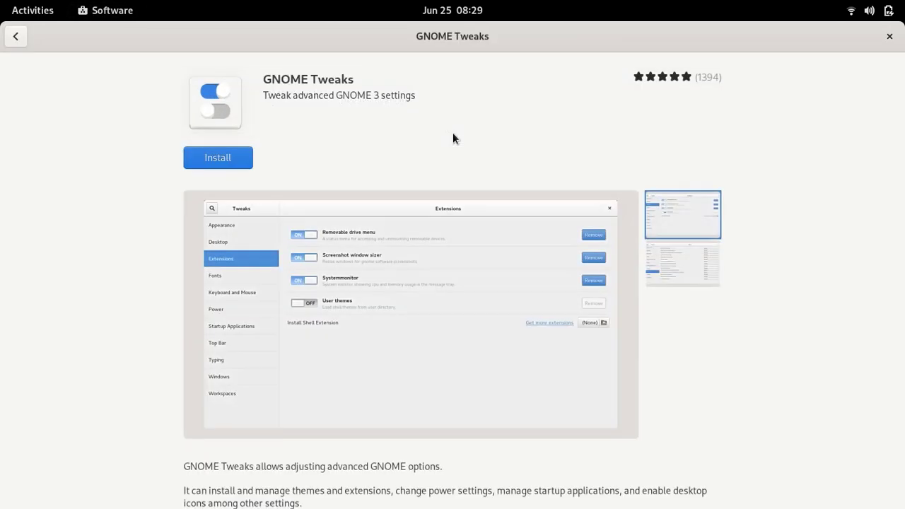
left_click(217, 163)
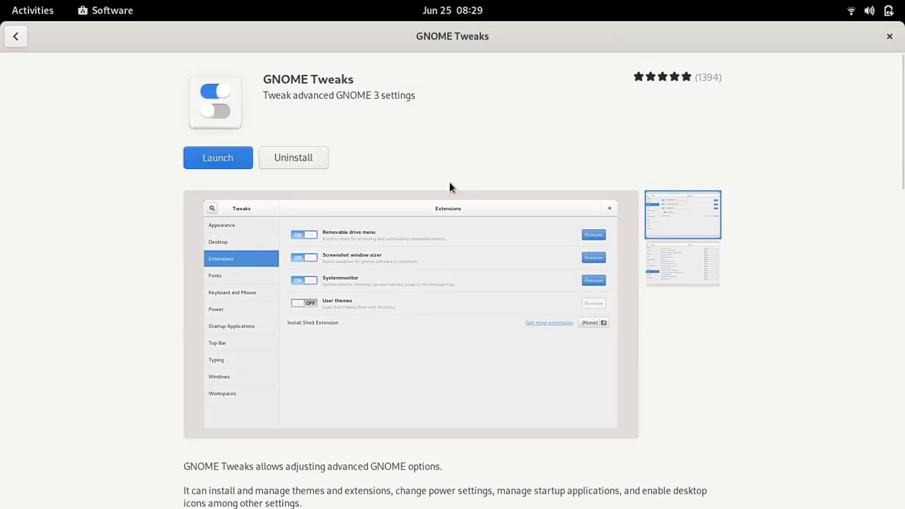
left_click(892, 36)
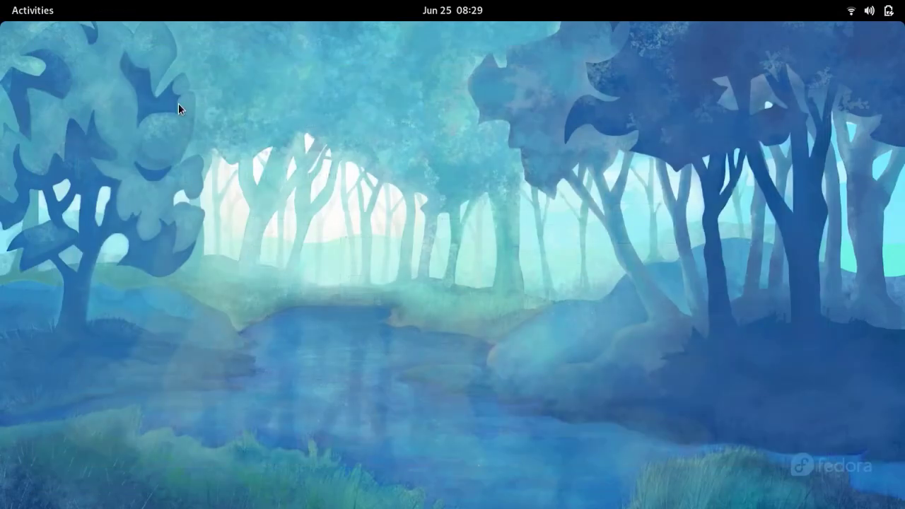
Launch Tweaks from the Utilities folder of the application overview and dismiss the notice about extensions having moved
left_click(33, 9)
left_click(559, 482)
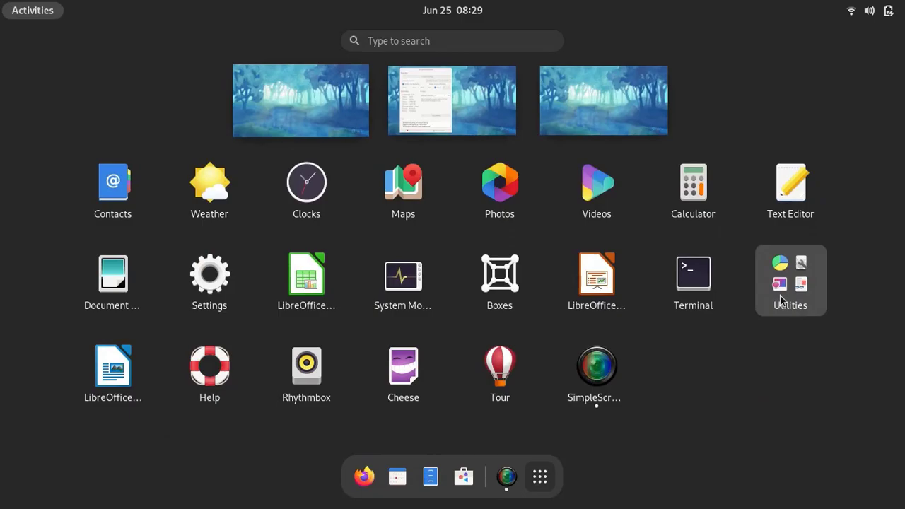
left_click(779, 296)
scroll(485, 352, "down", 1)
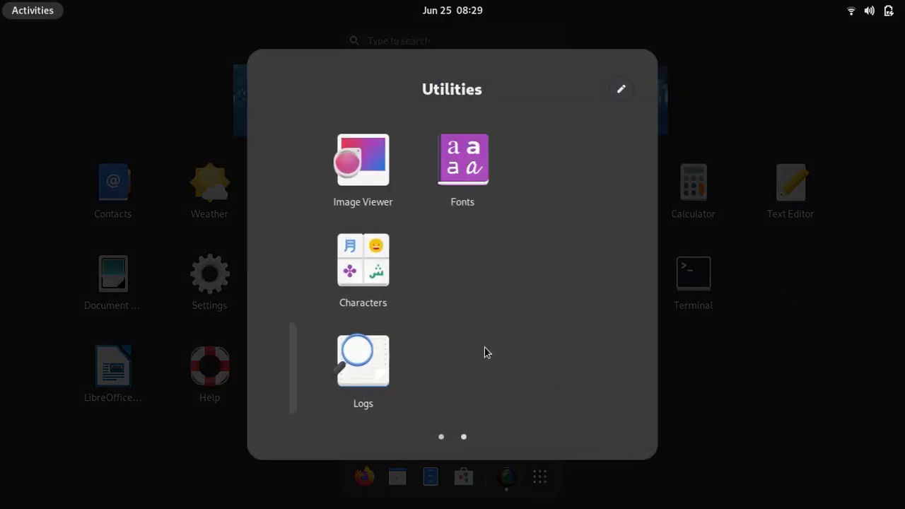
scroll(469, 357, "up", 1)
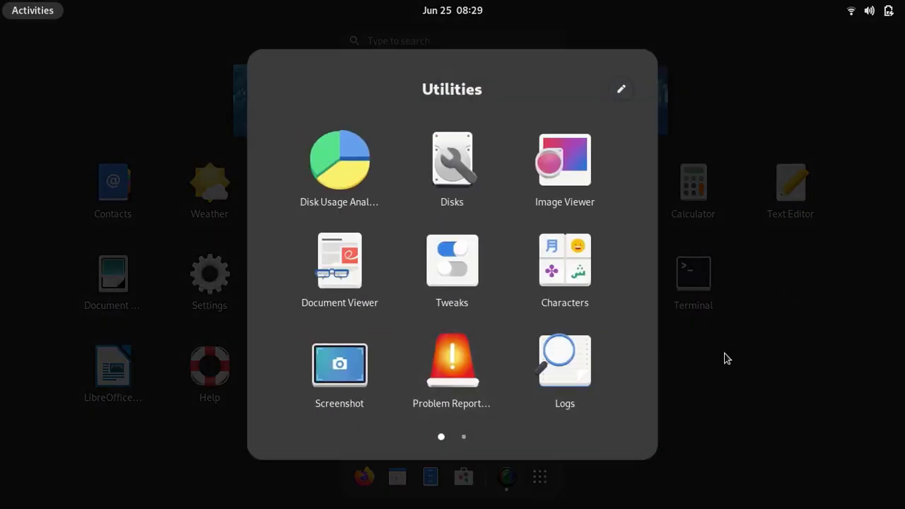
left_click(435, 272)
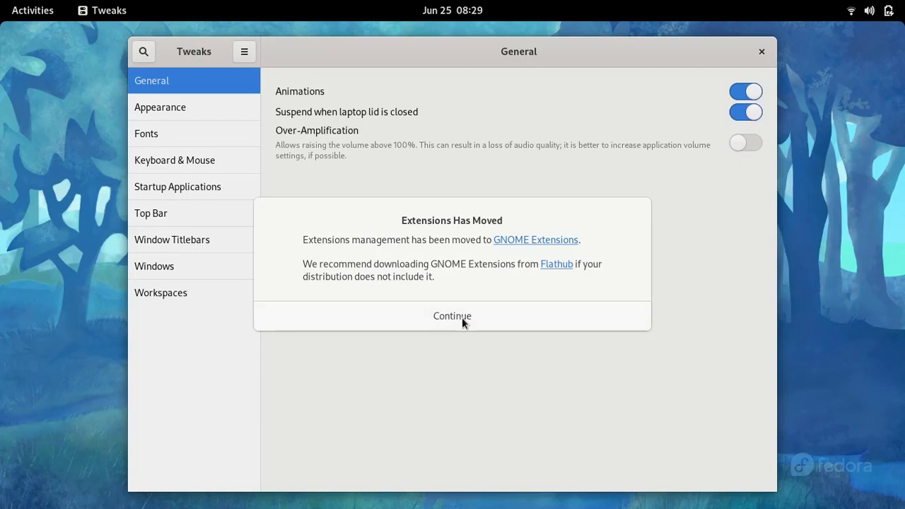
left_click(461, 318)
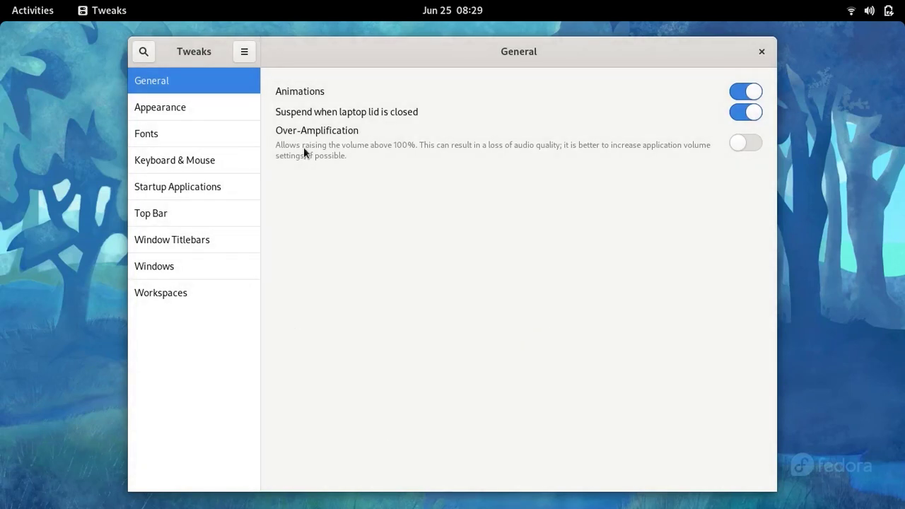
Look through the Appearance, Fonts, Keyboard & Mouse, Startup Applications and Top Bar settings
left_click(149, 106)
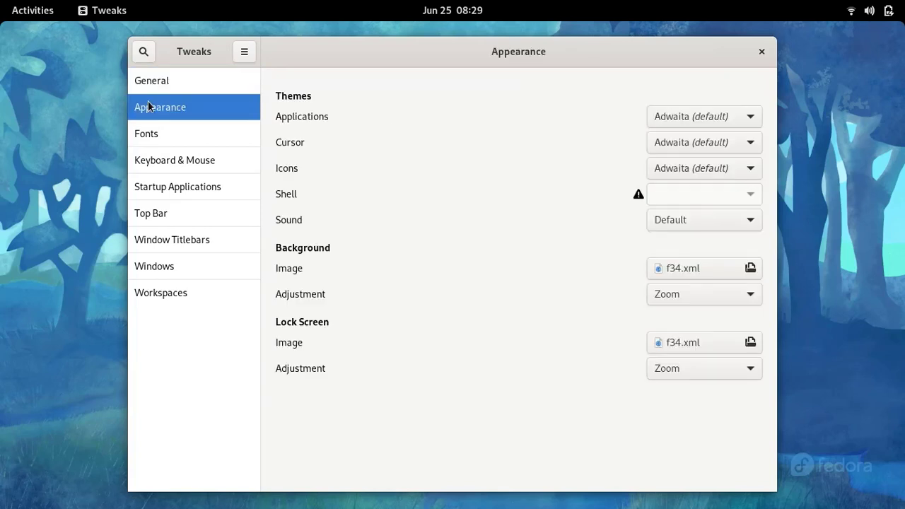
left_click(229, 140)
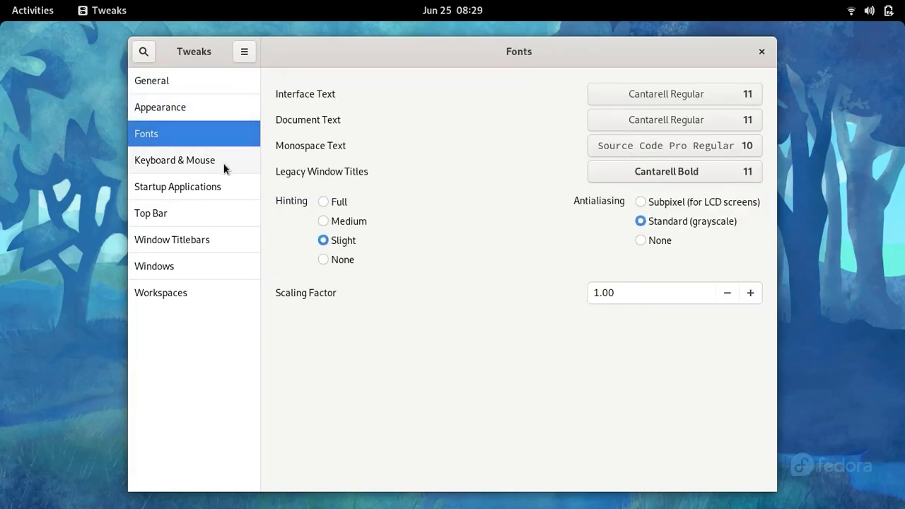
left_click(224, 164)
left_click(221, 192)
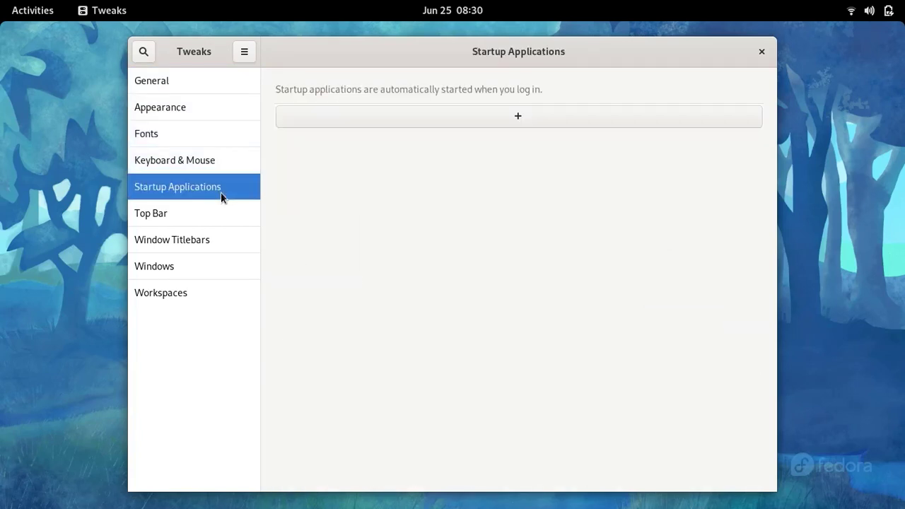
left_click(215, 211)
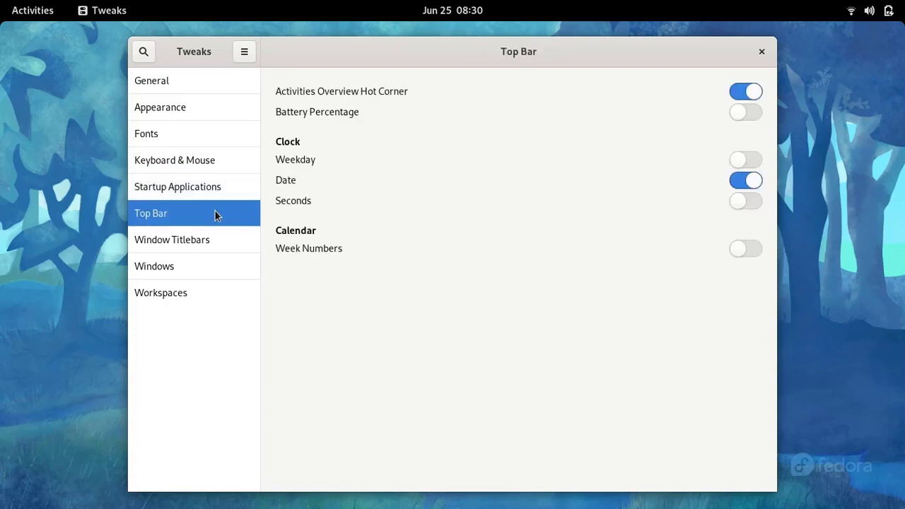
Enable the Minimize titlebar button in the Window Titlebars settings and test it by minimizing and restoring the Tweaks window
left_click(219, 249)
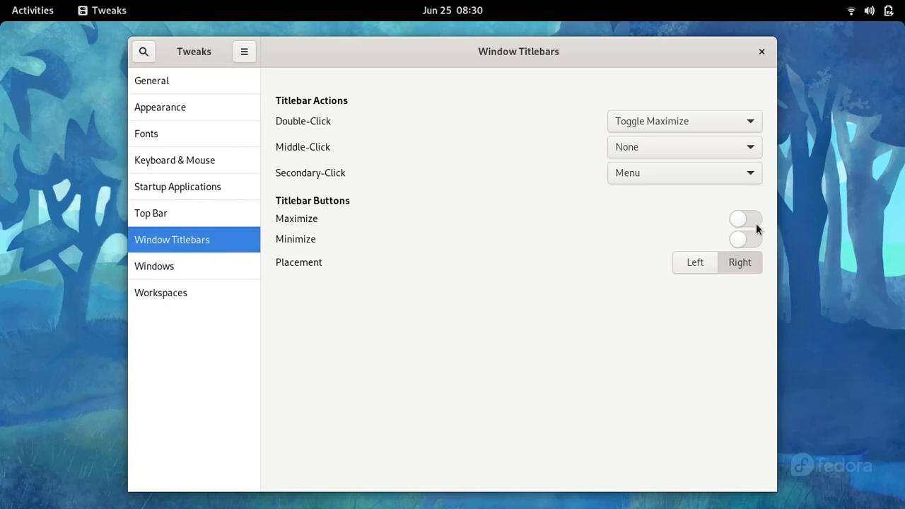
left_click(747, 239)
left_click(735, 53)
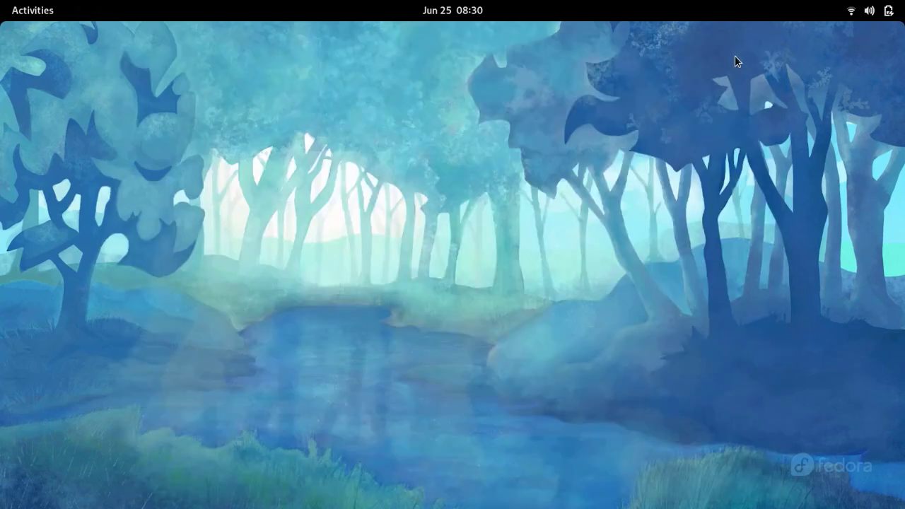
left_click(7, 6)
left_click(442, 209)
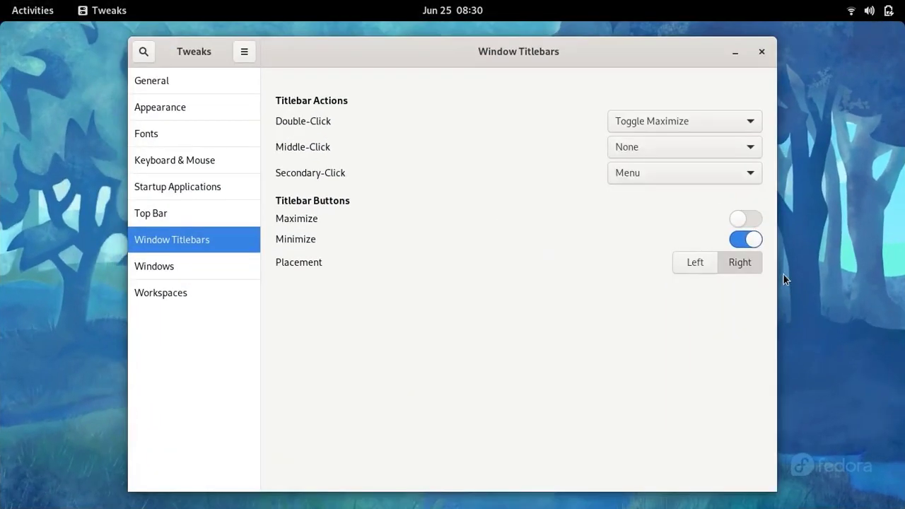
Enable the Maximize titlebar button and test it by maximizing, restoring and again maximizing the Tweaks window
left_click(753, 218)
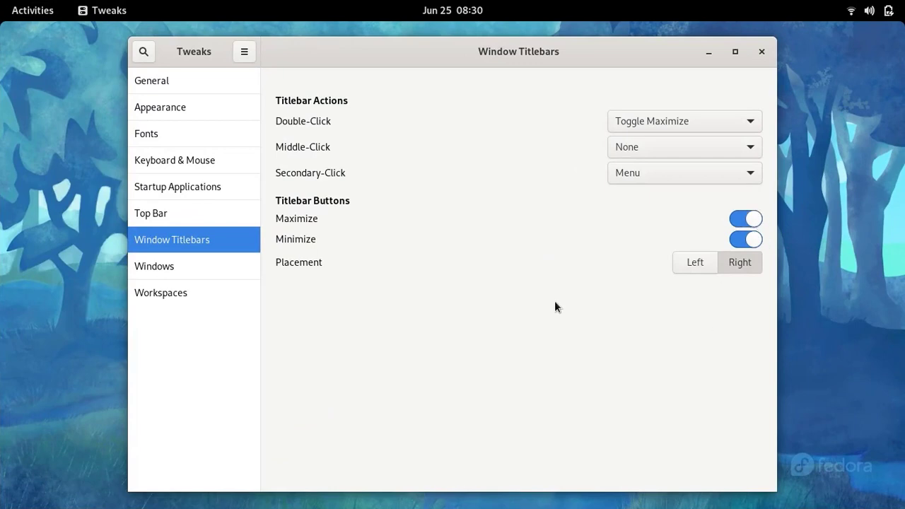
left_click(737, 57)
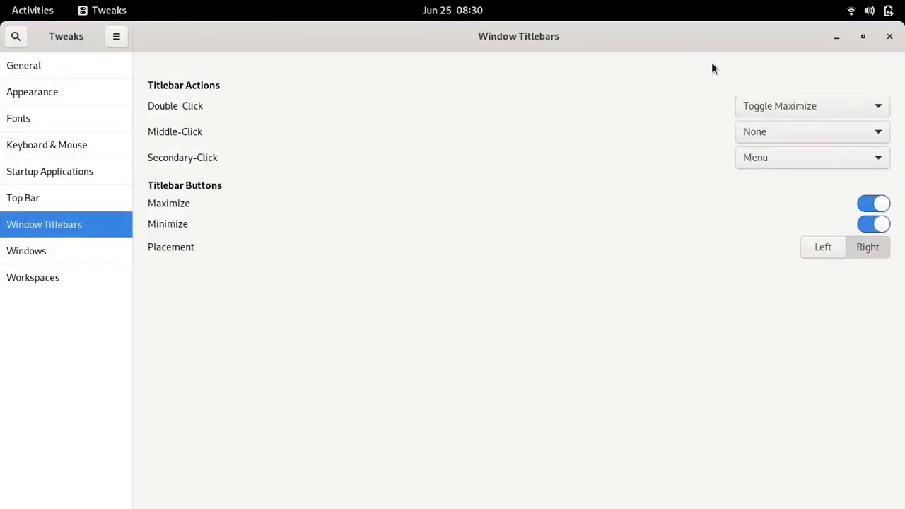
left_click(863, 37)
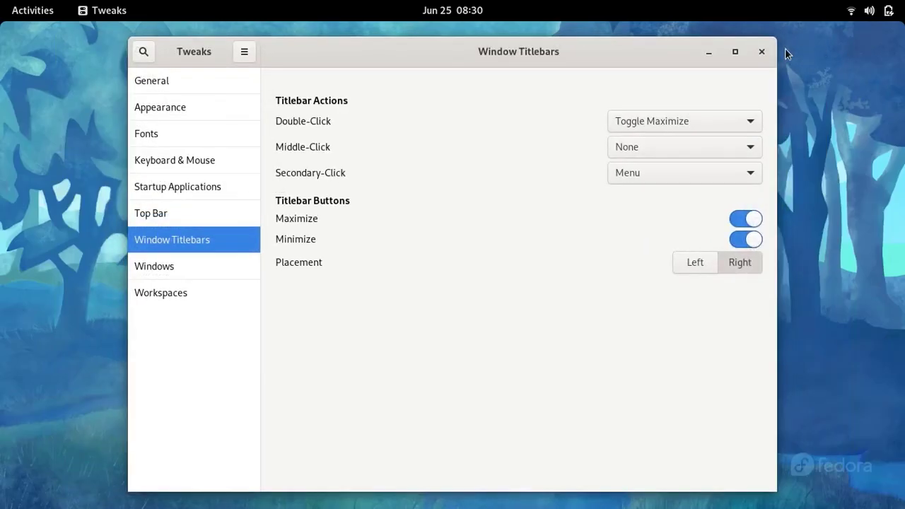
left_click(737, 53)
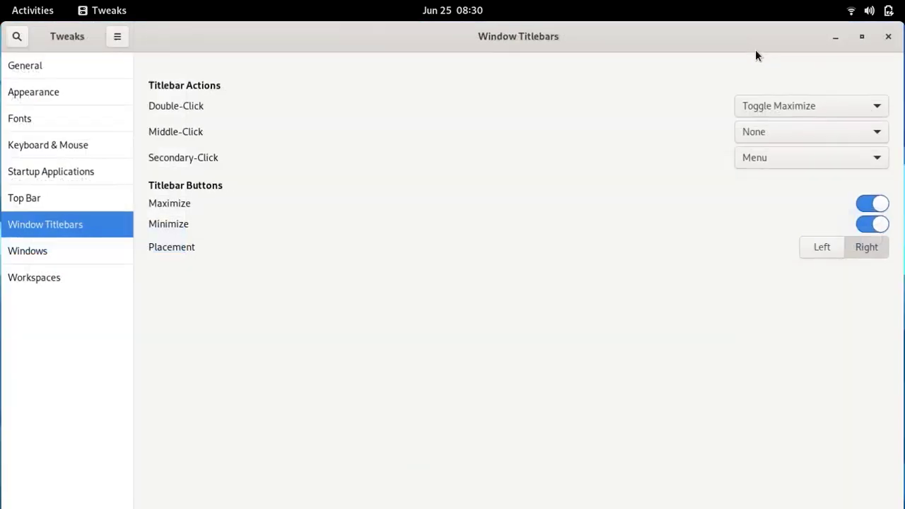
Minimize the Tweaks window, bring it back from the activities overview, restore it from maximized and reposition it on the desktop
left_click(838, 36)
left_click(11, 7)
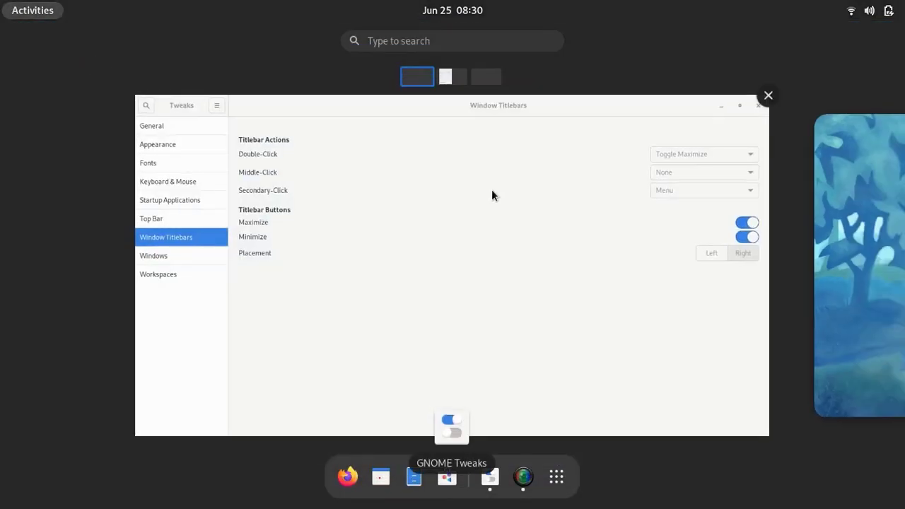
left_click(493, 191)
left_click(862, 36)
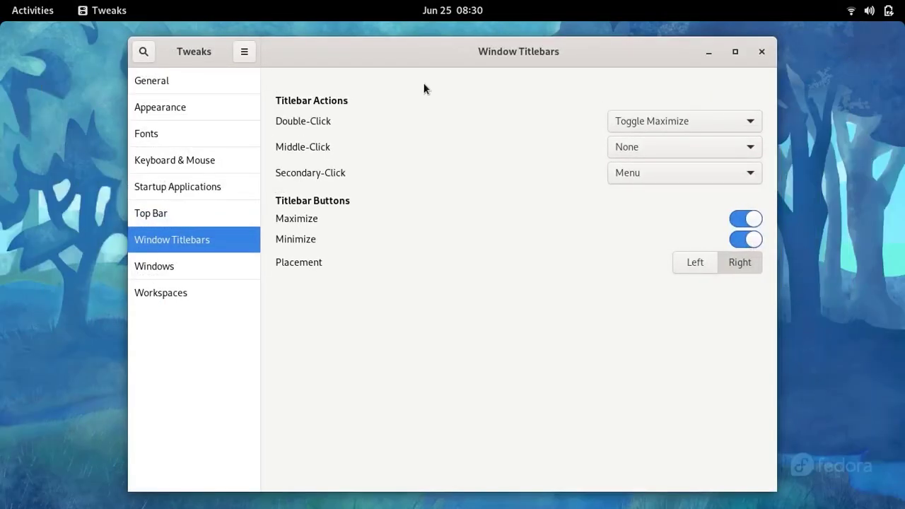
left_click_drag(440, 49, 375, 36)
Look through the Windows and Workspaces settings in Tweaks, and close Tweaks
left_click(135, 266)
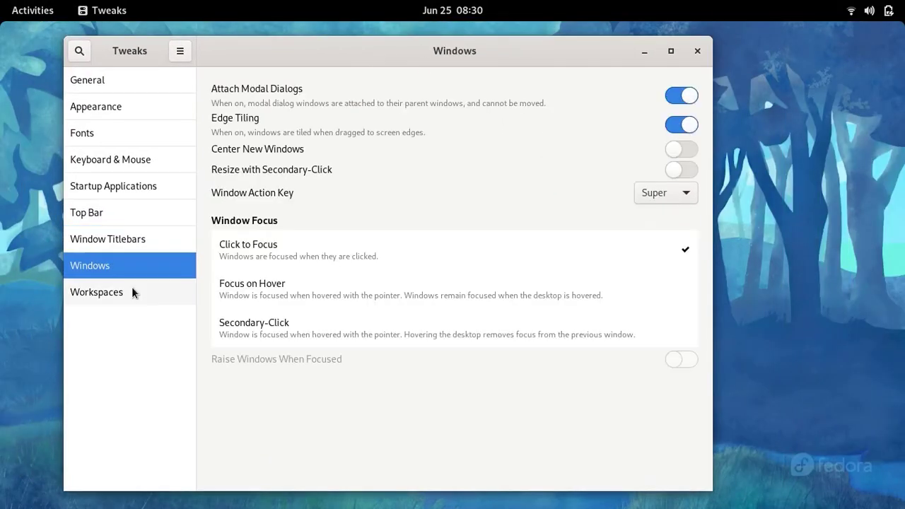
left_click(132, 292)
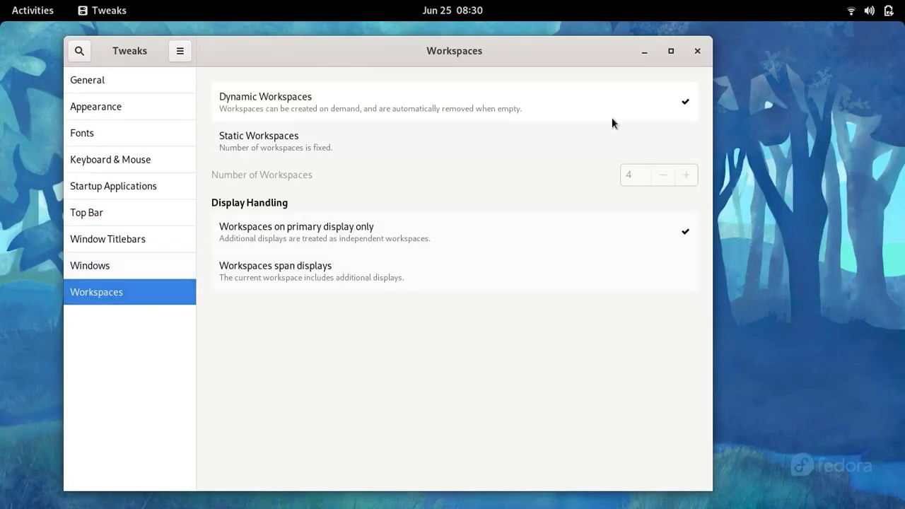
left_click(697, 51)
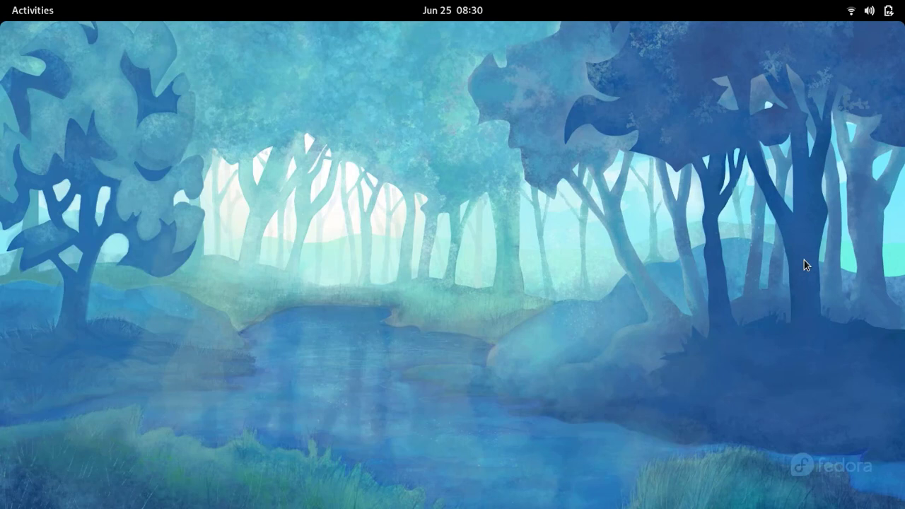
Launch Settings from the application overview and look through the Mouse & Touchpad options down to the touchpad scrolling settings
left_click(13, 6)
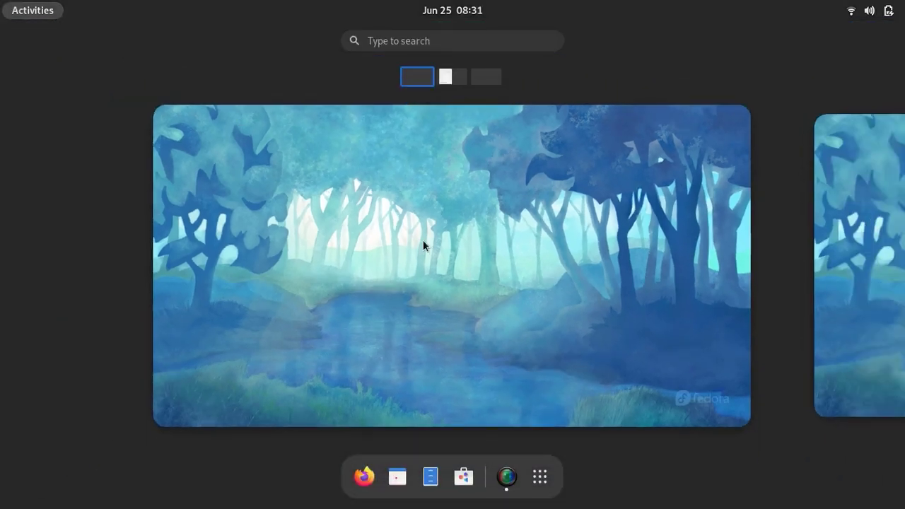
left_click(546, 489)
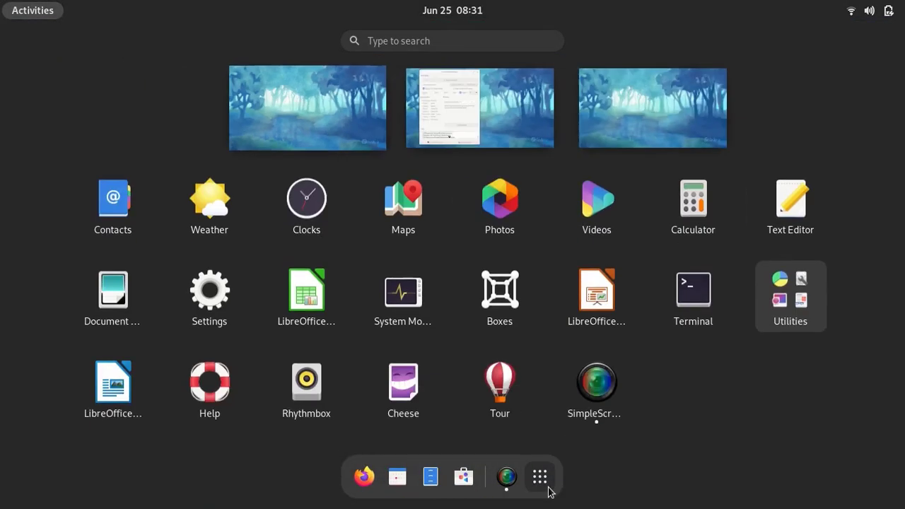
left_click(223, 292)
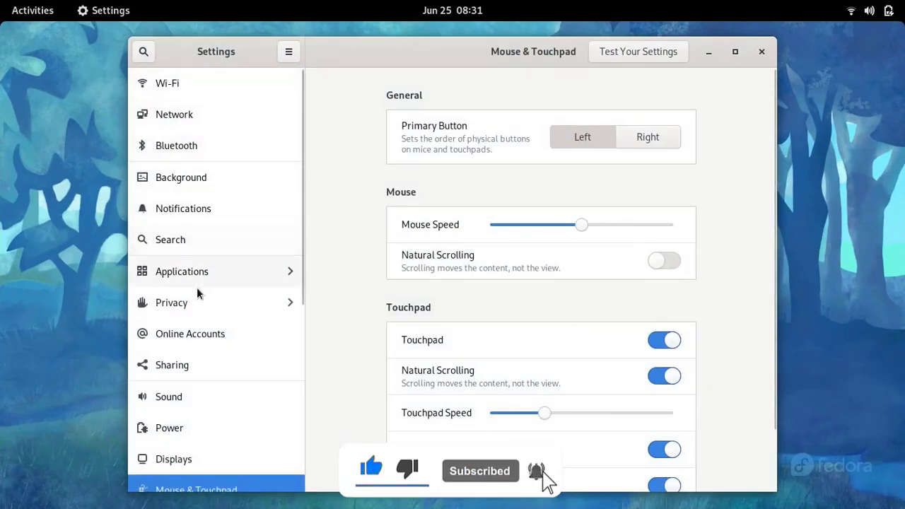
scroll(197, 206, "down", 5)
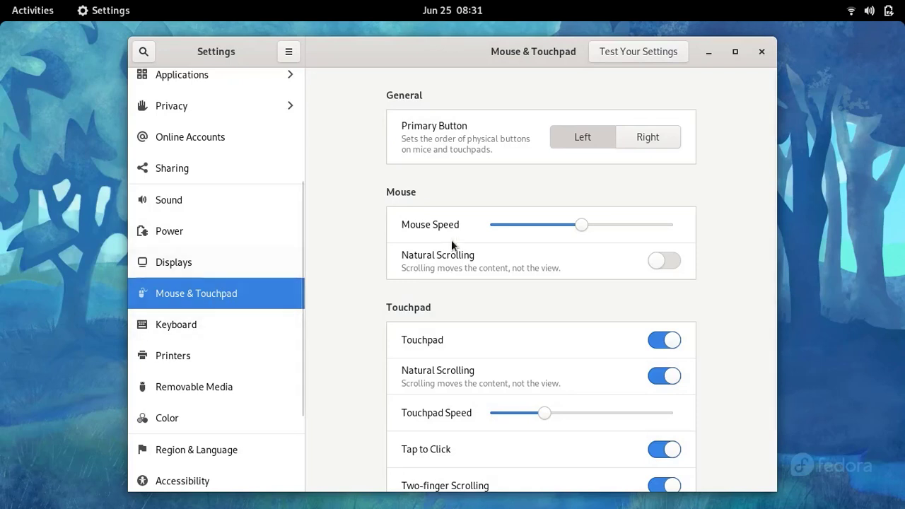
scroll(442, 316, "down", 1)
scroll(442, 316, "down", 1)
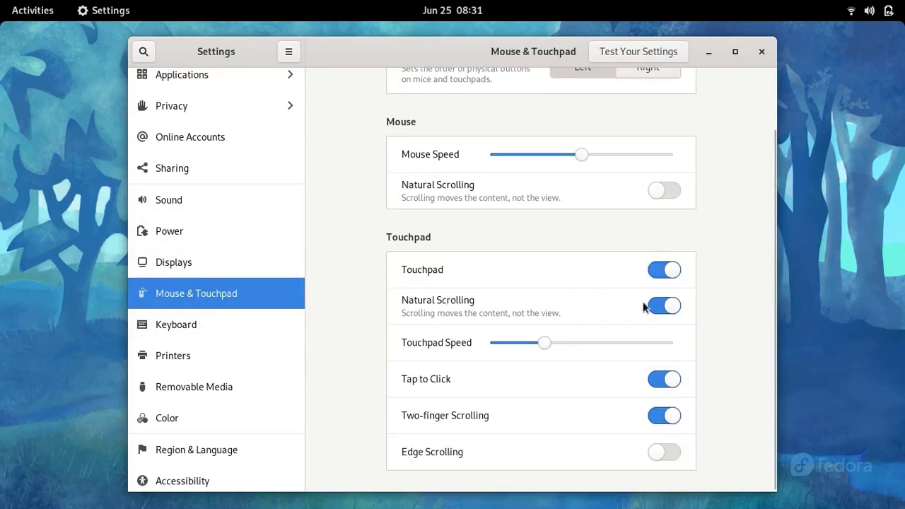
Switch the touchpad's Tap to Click option off and on again, and close Settings
left_click(664, 385)
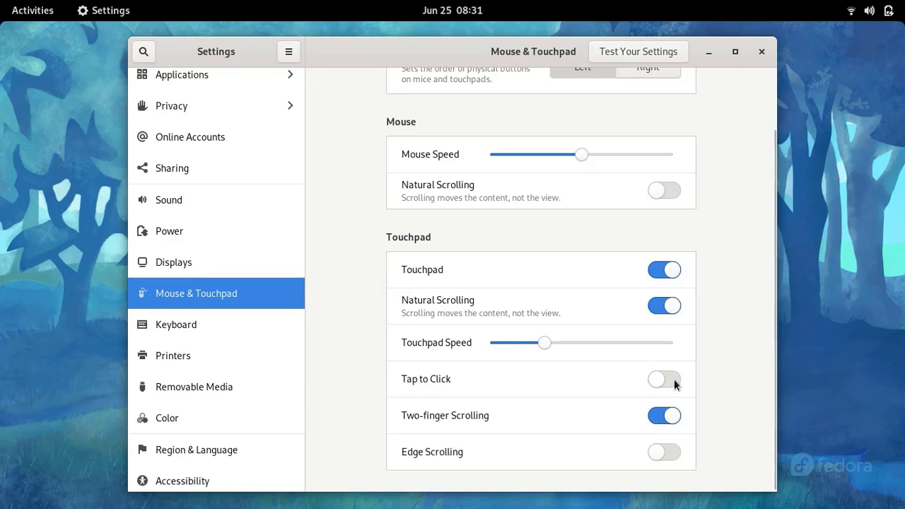
left_click(674, 379)
left_click(762, 51)
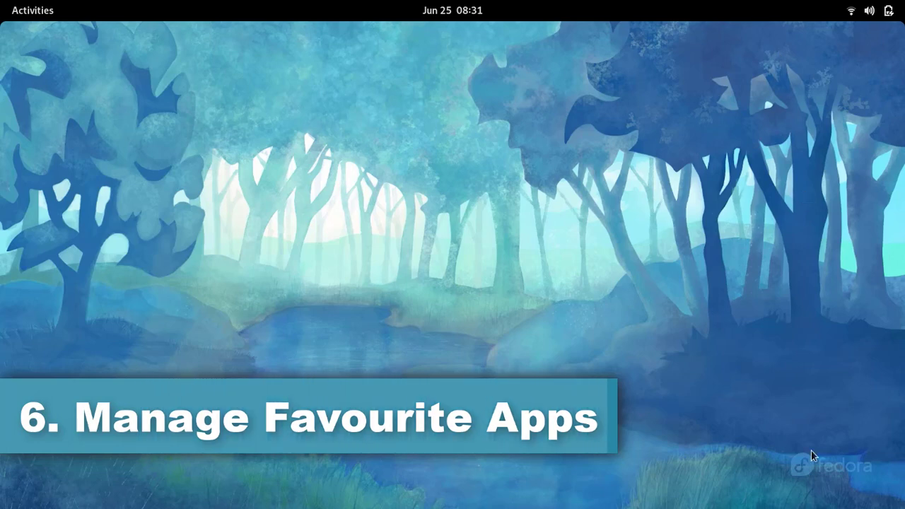
left_click(4, 7)
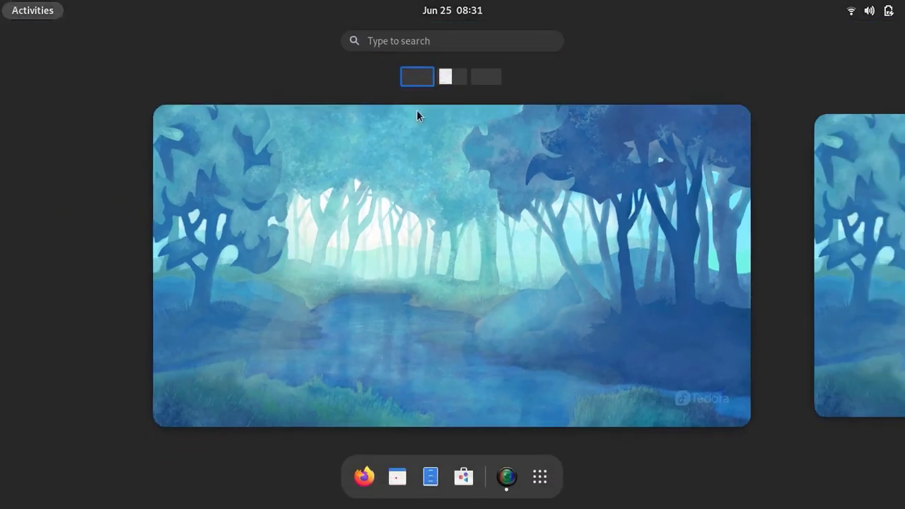
left_click(553, 241)
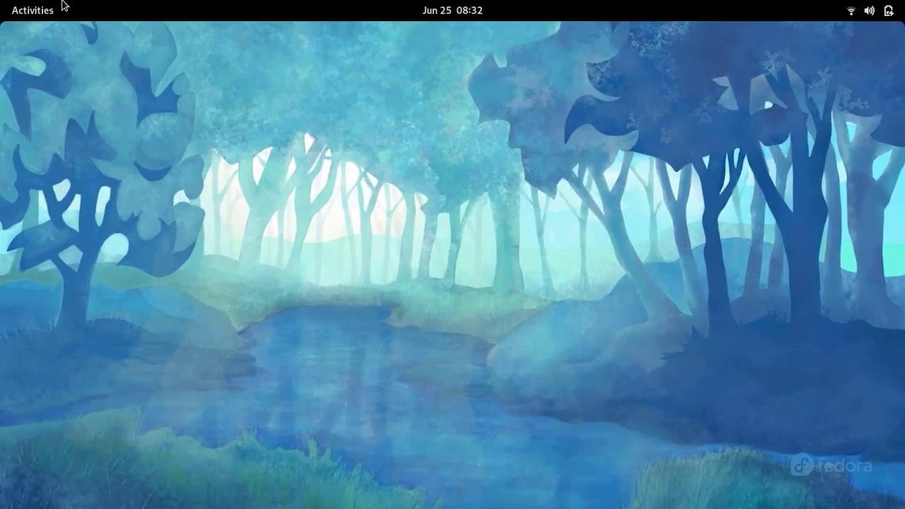
left_click(2, 6)
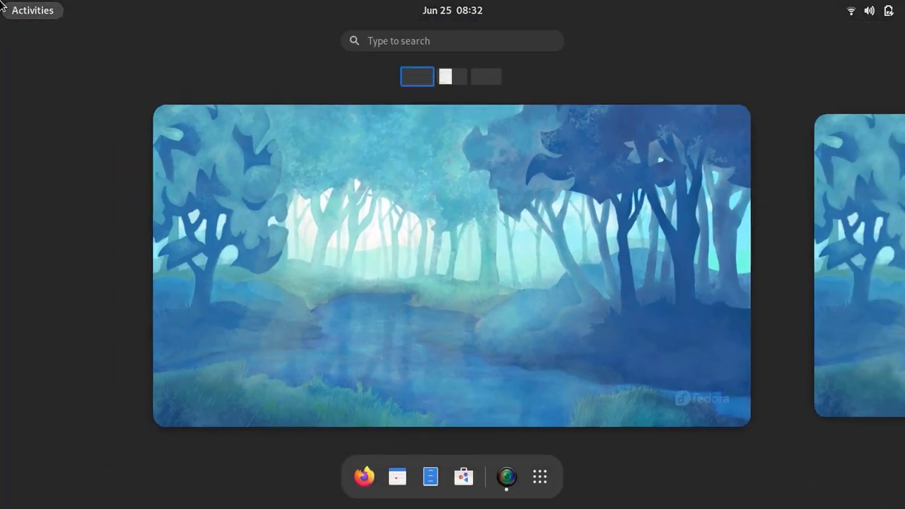
left_click(2, 6)
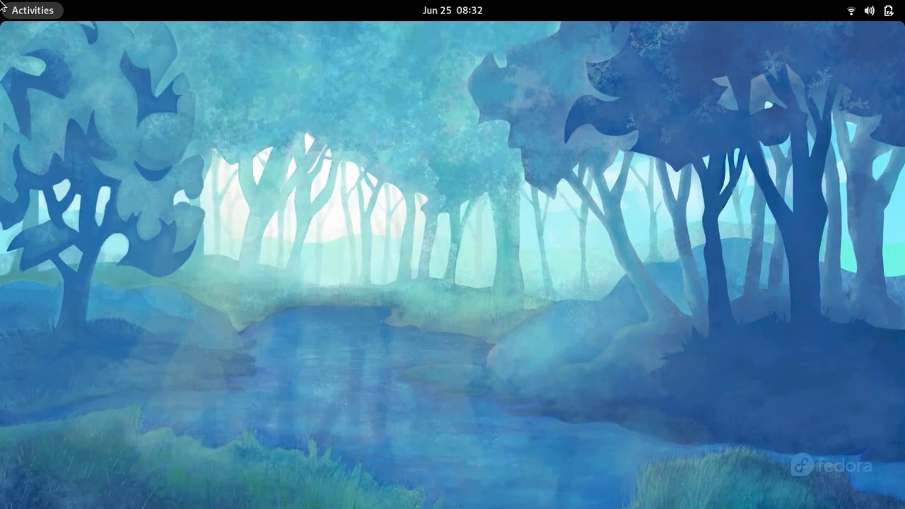
Open the application overview and add Terminal to the favorites
left_click(2, 7)
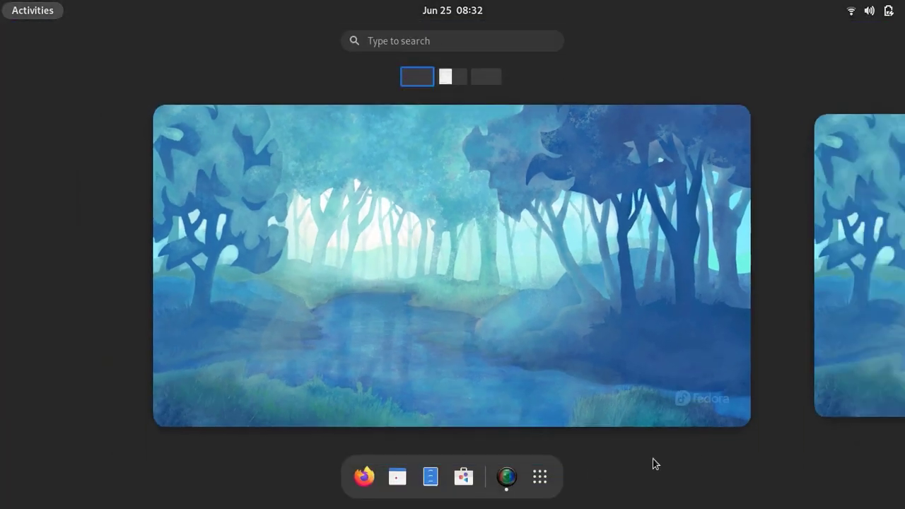
left_click(539, 477)
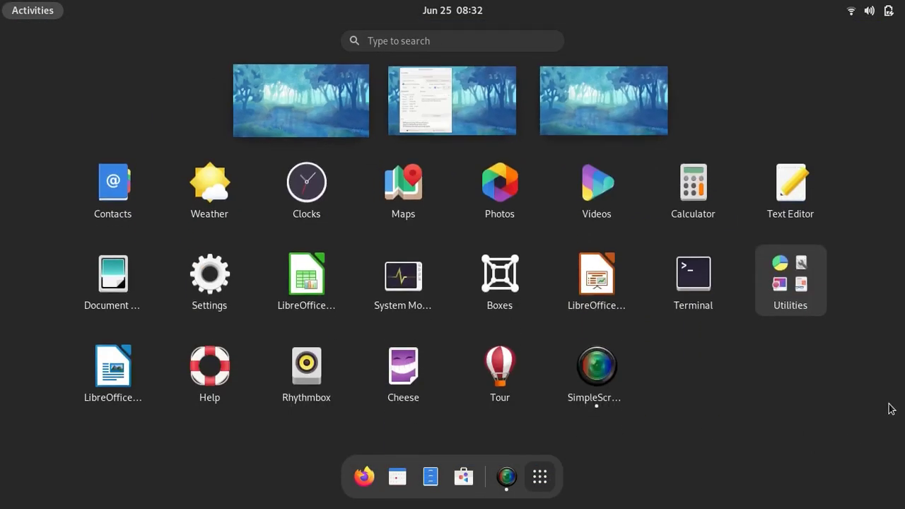
right_click(693, 285)
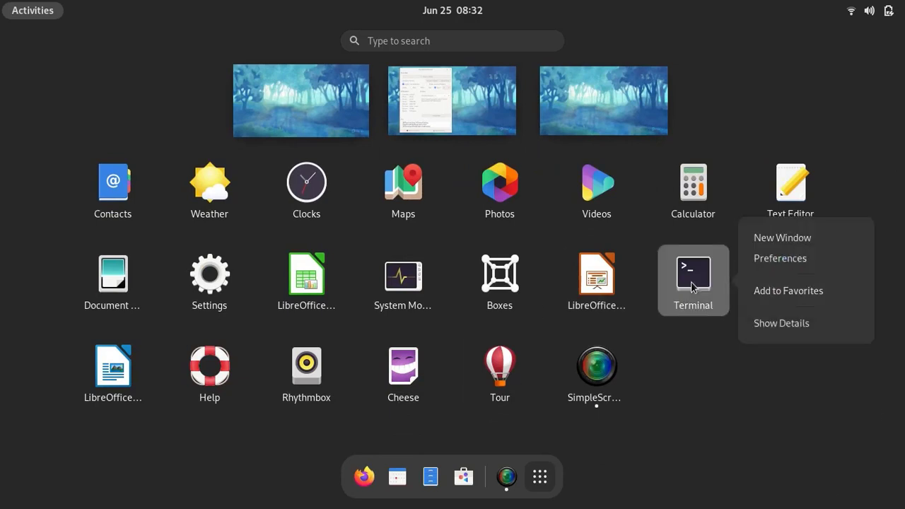
left_click(832, 296)
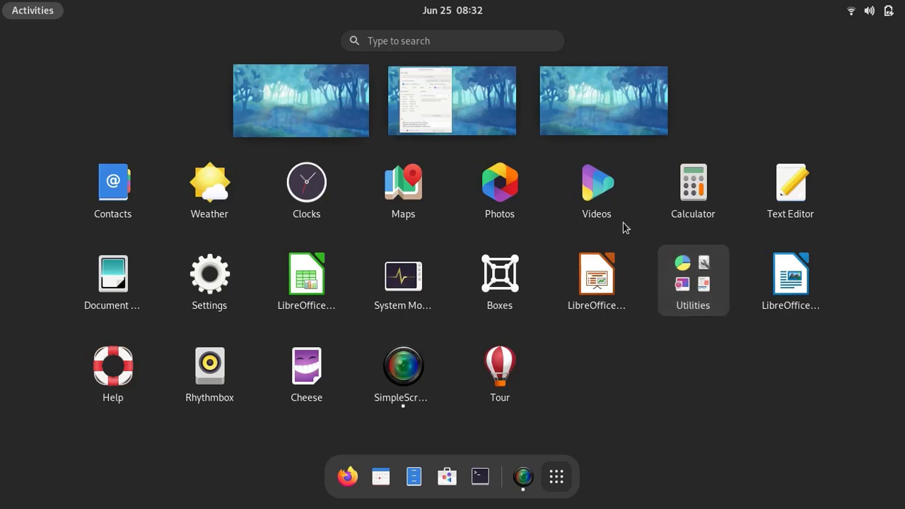
Add Calculator to the favorites and remove Calendar from them
right_click(690, 199)
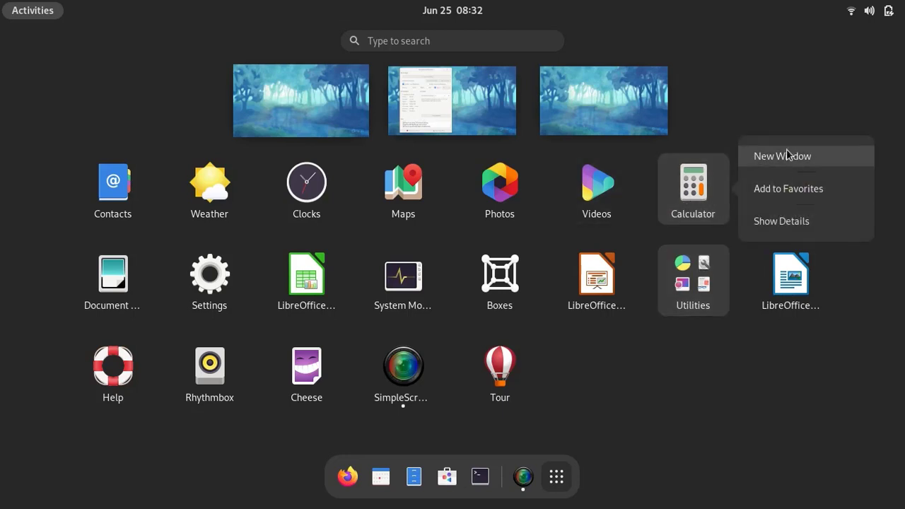
left_click(792, 188)
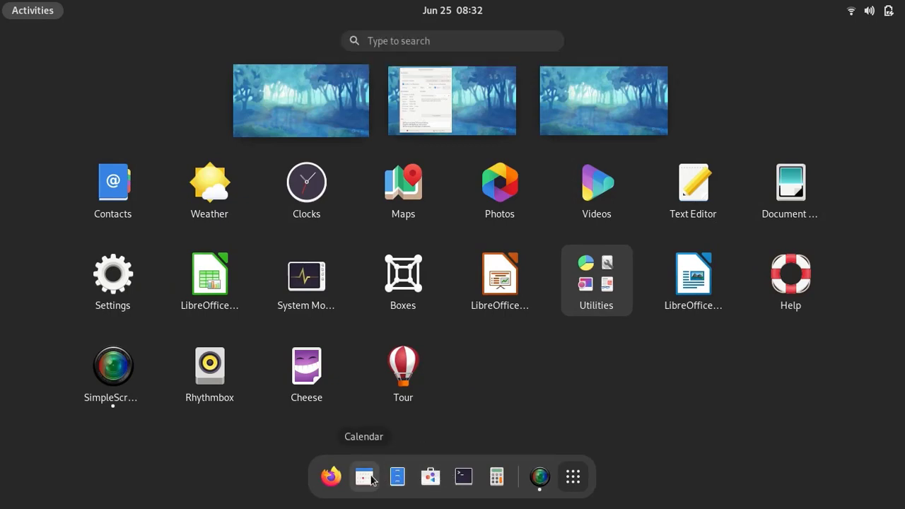
right_click(372, 480)
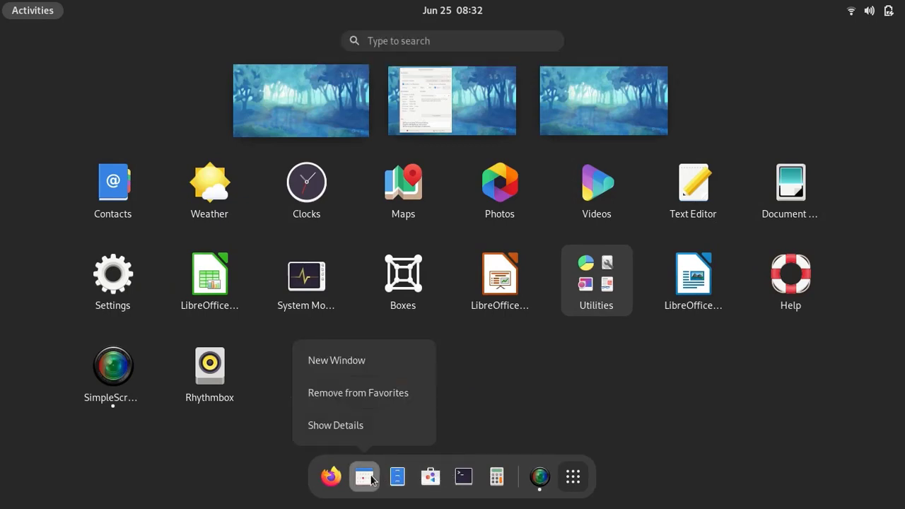
left_click(401, 393)
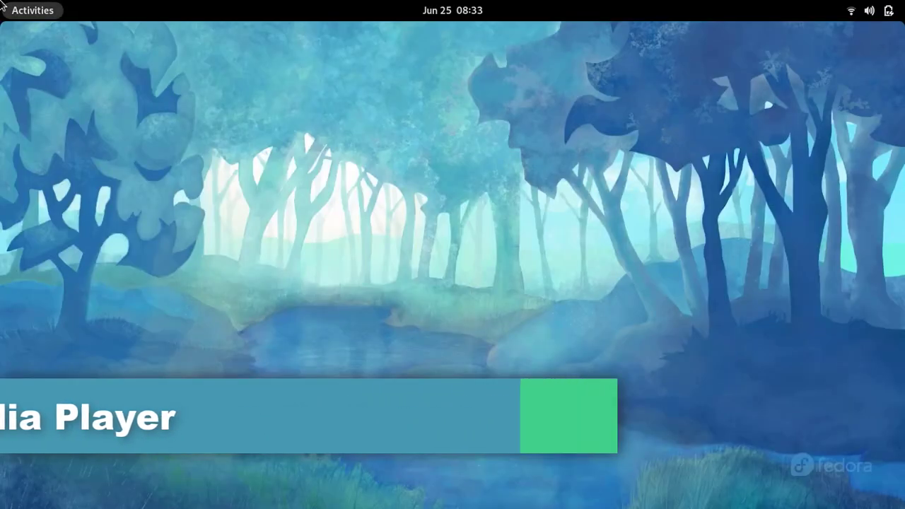
Open Terminal from the favorites and run "sudo dnf install vlc"
mouse_move(2, 2)
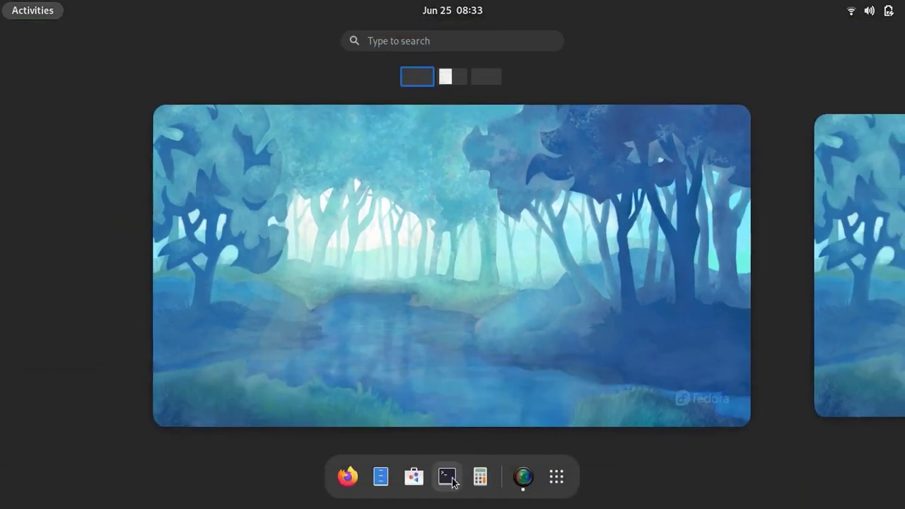
left_click(450, 477)
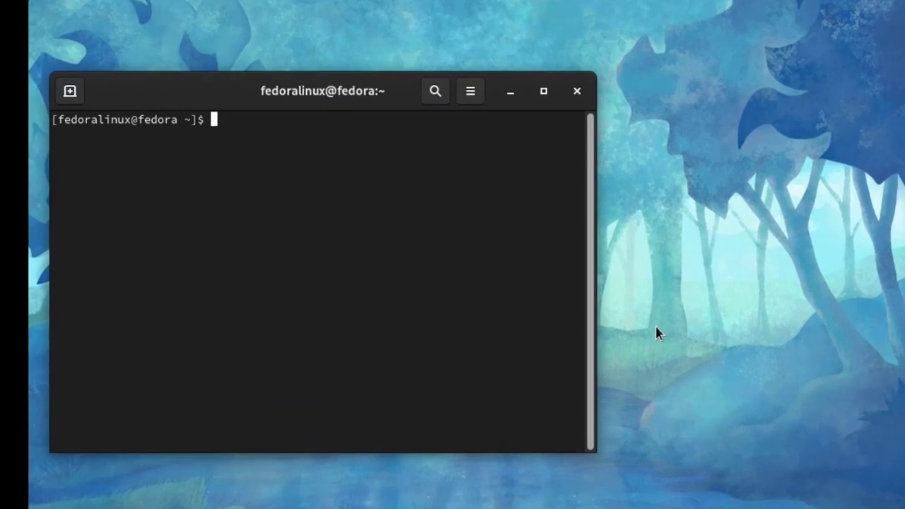
type("sudo dnf ")
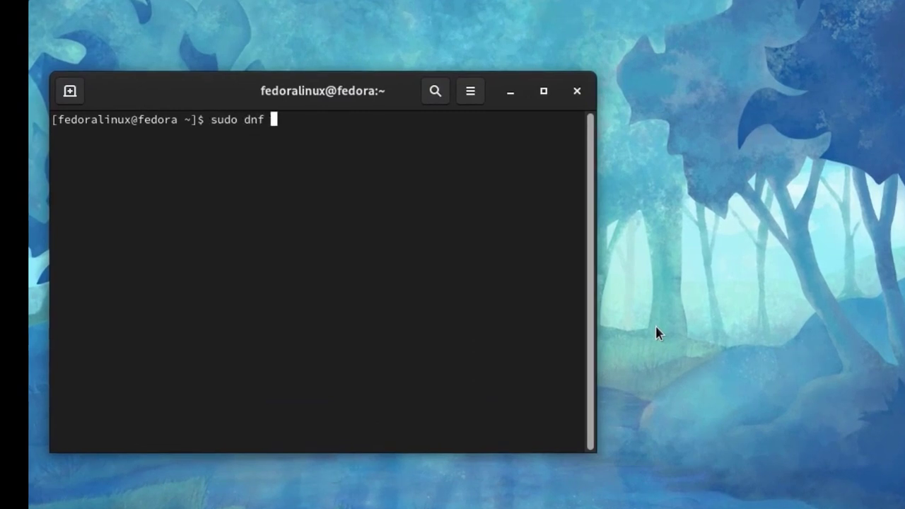
type("install ")
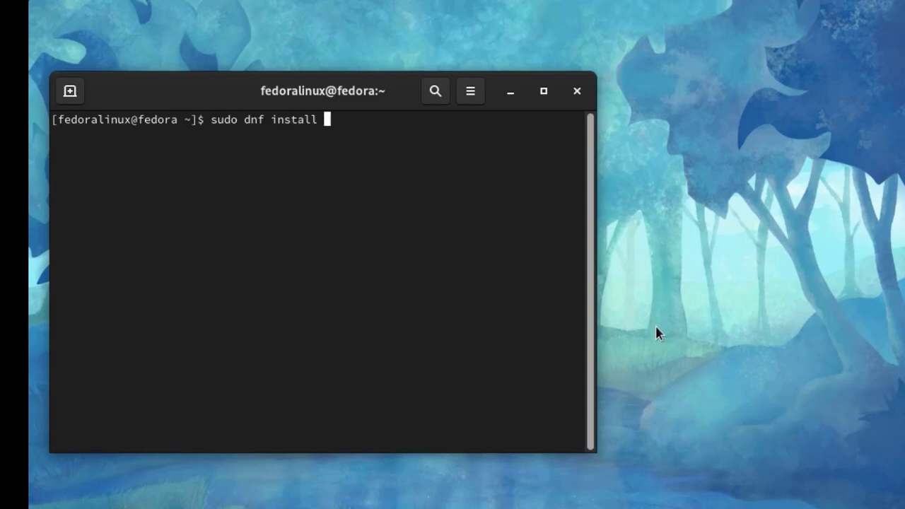
type("vlc")
key("Return")
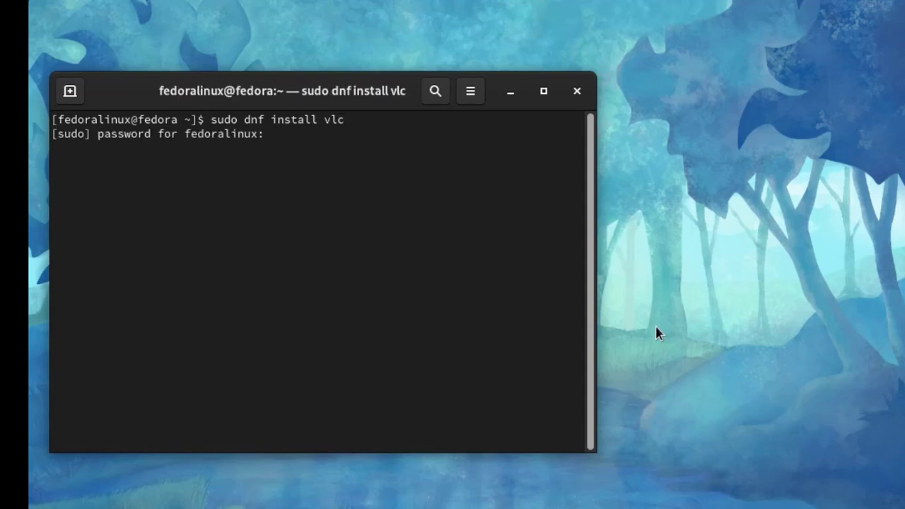
Enter the account password for sudo and approve the VLC package installation with y
key("Return")
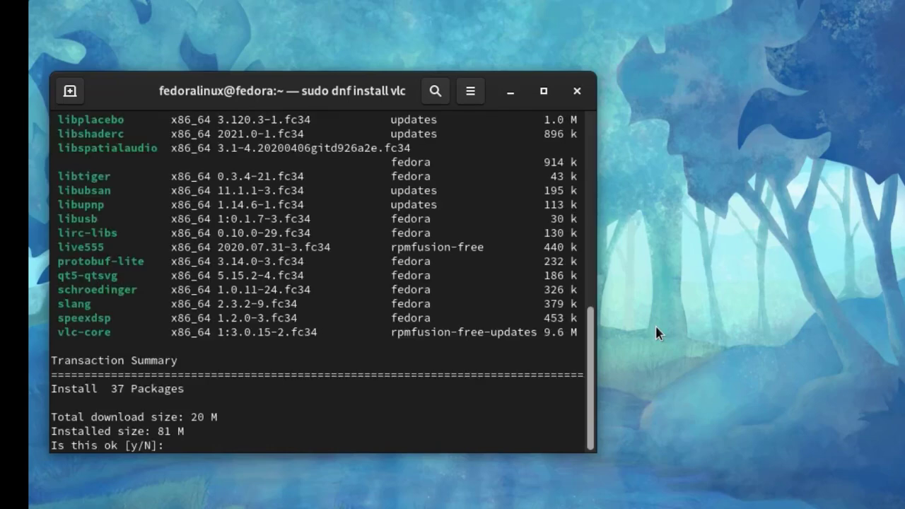
type("y")
key("Return")
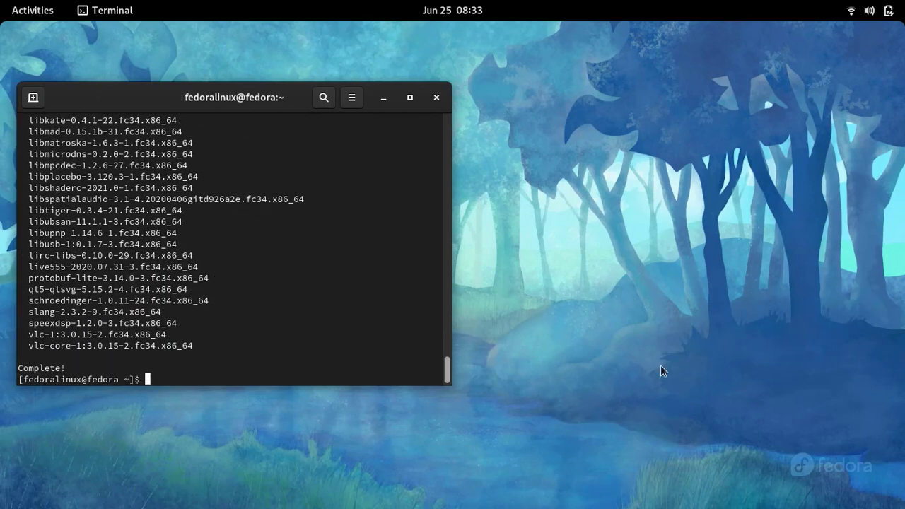
Minimize the terminal, launch VLC media player from the application overview, accept its privacy policy with metadata network access allowed, and reposition its window
left_click(383, 100)
left_click(2, 7)
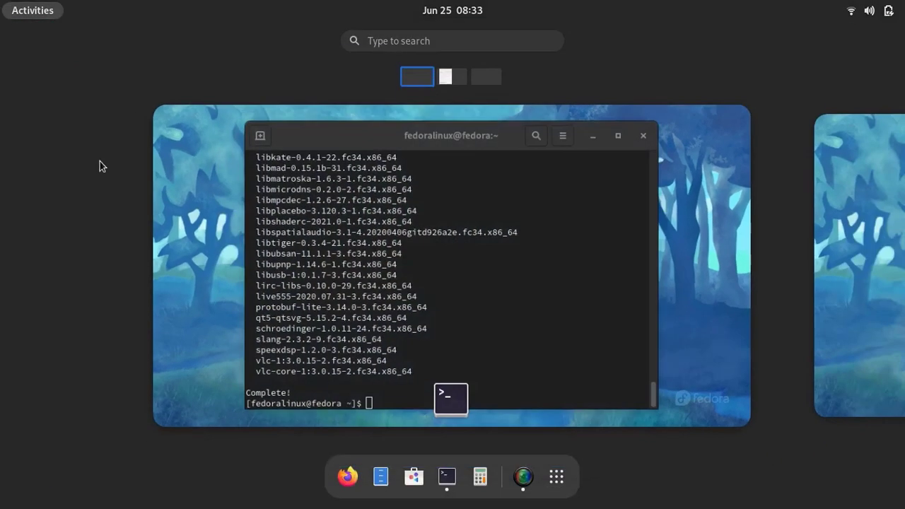
left_click(556, 477)
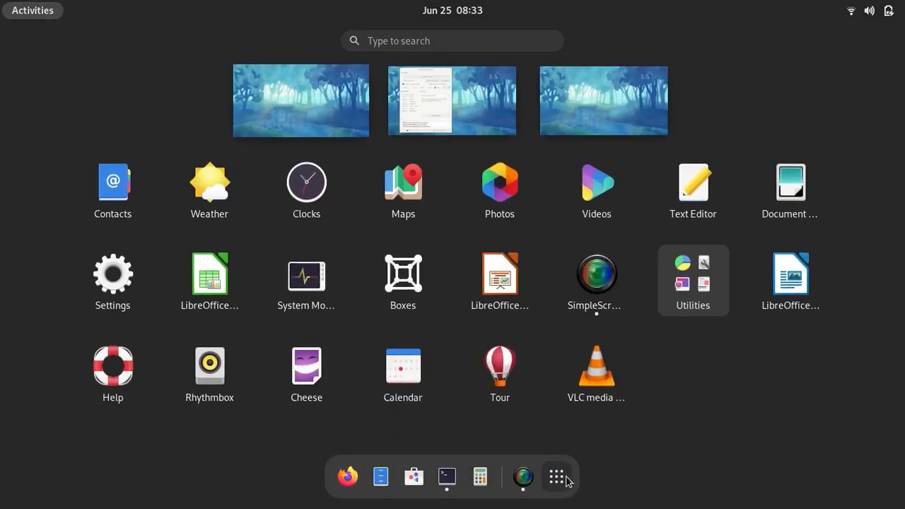
left_click(616, 378)
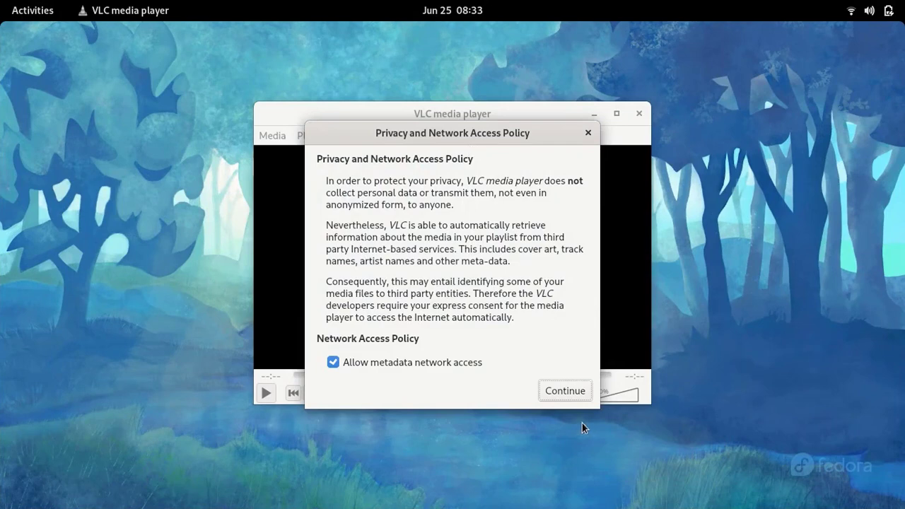
left_click(566, 391)
left_click_drag(462, 116, 386, 78)
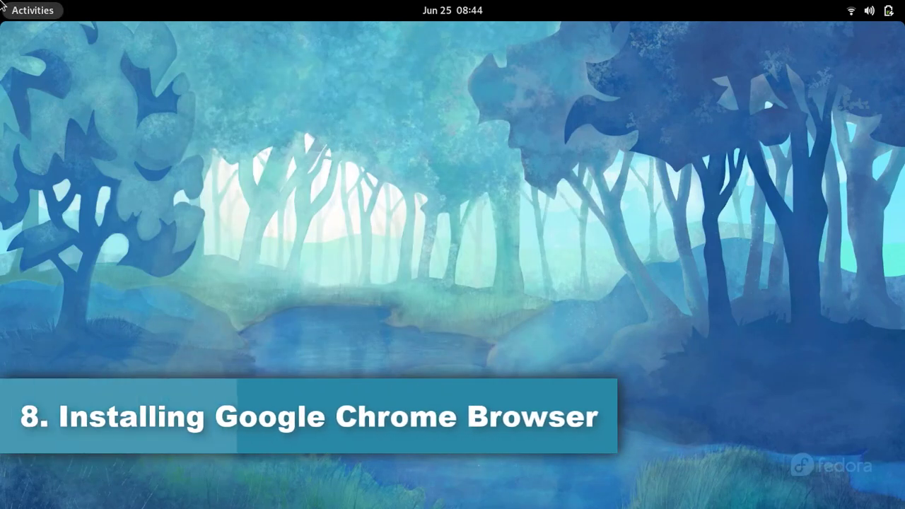
Open Firefox from the favorites and search the web for "donload chrome"
mouse_move(2, 6)
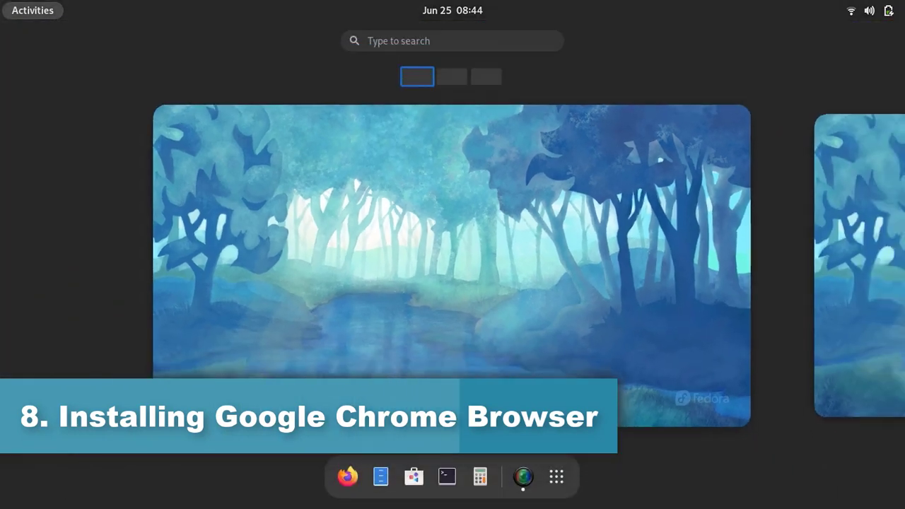
left_click(347, 480)
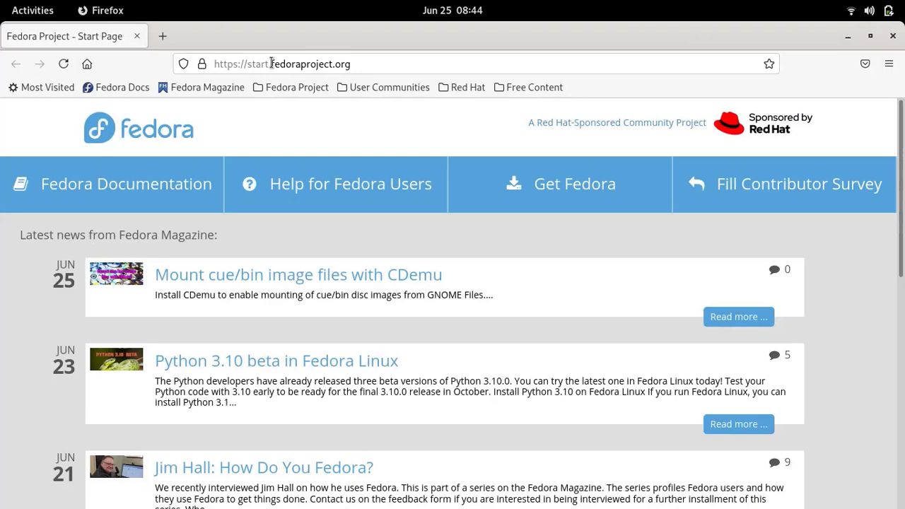
left_click(272, 63)
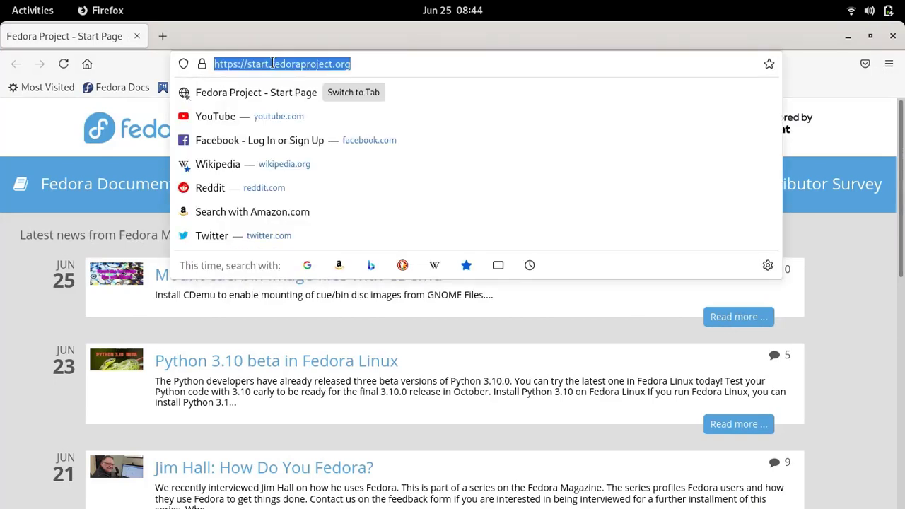
type("dowb")
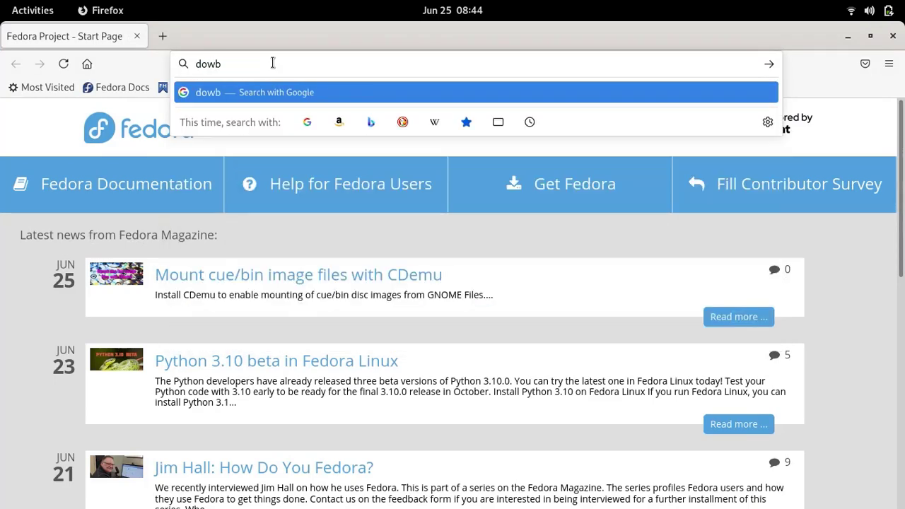
key("BackSpace")
key("BackSpace")
type("nload")
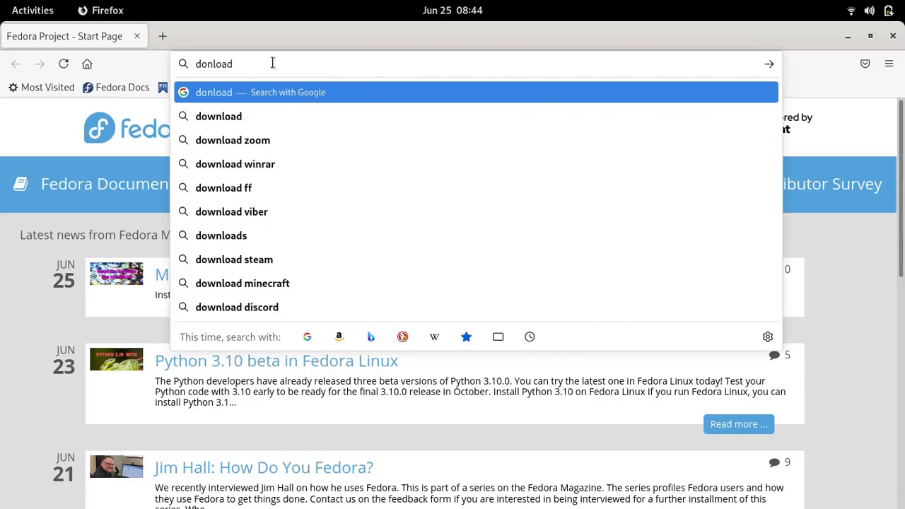
type(" chr")
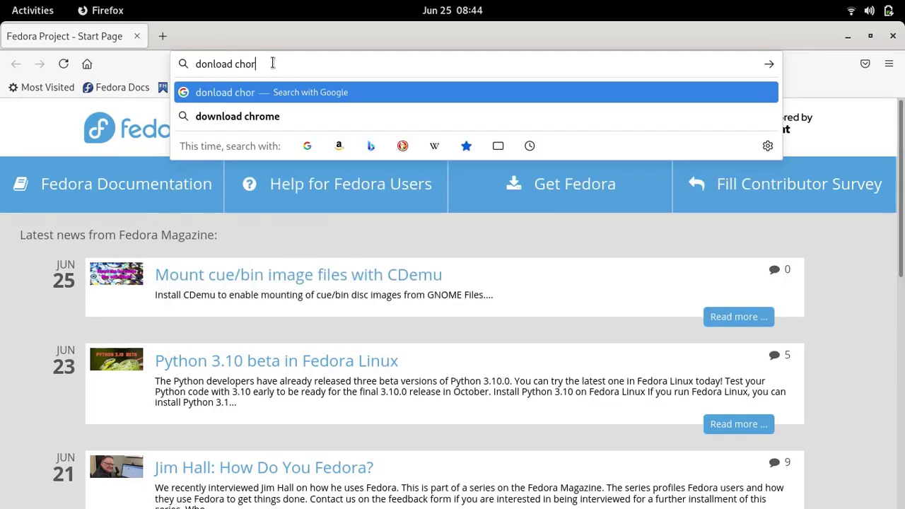
key("BackSpace")
type("rome")
key("Return")
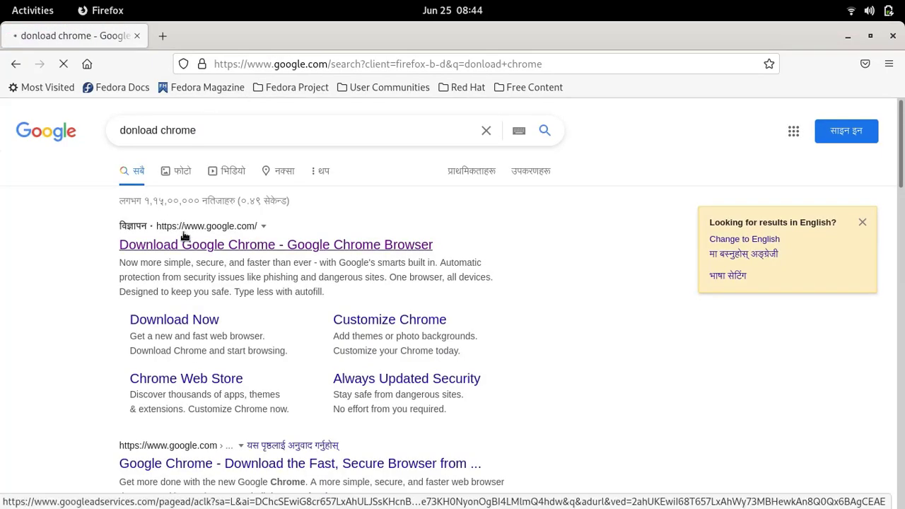
Download Chrome's 64 bit .rpm package for Fedora/openSUSE from Google's Chrome site, opening it with Software Install
left_click(162, 248)
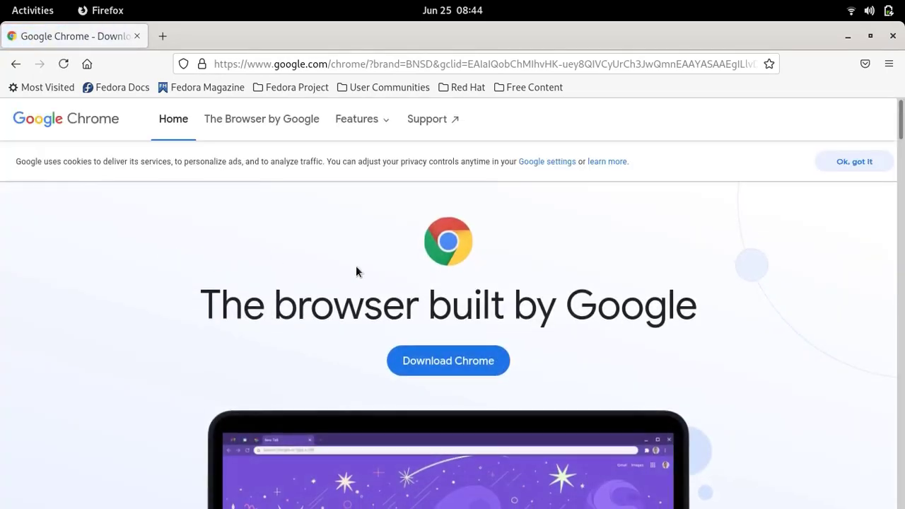
left_click(448, 361)
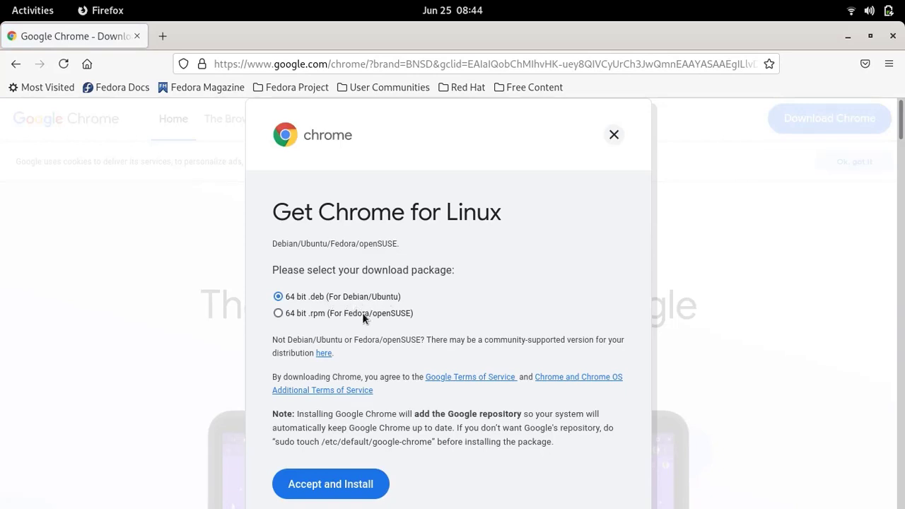
left_click(307, 313)
left_click(349, 488)
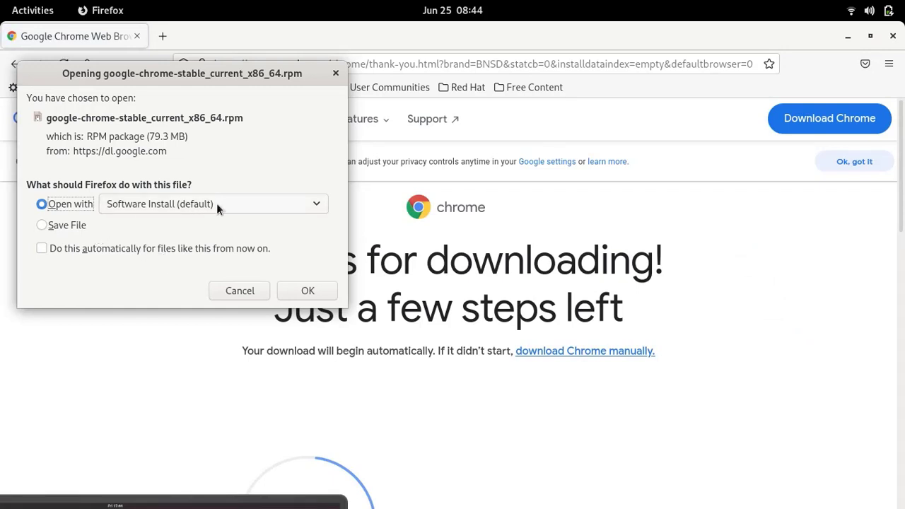
left_click(320, 294)
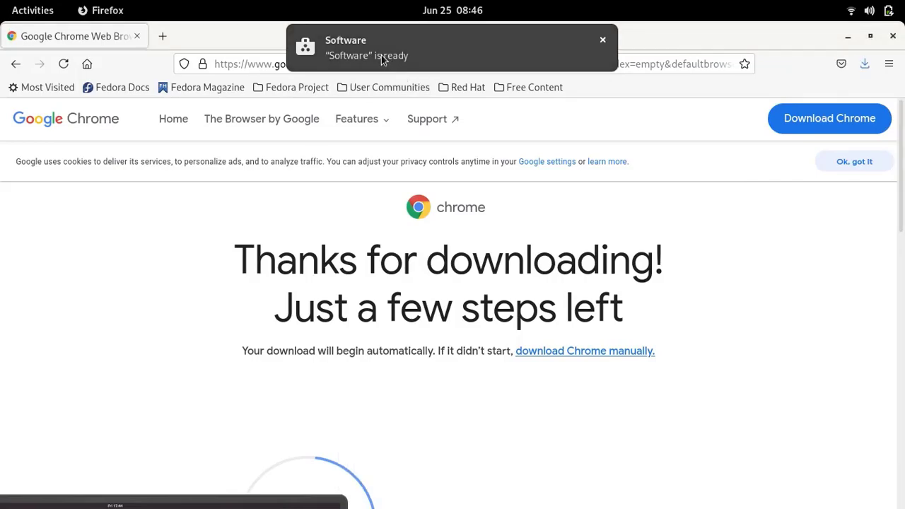
Switch to Software and install Google Chrome, authenticating with the account password
left_click(380, 57)
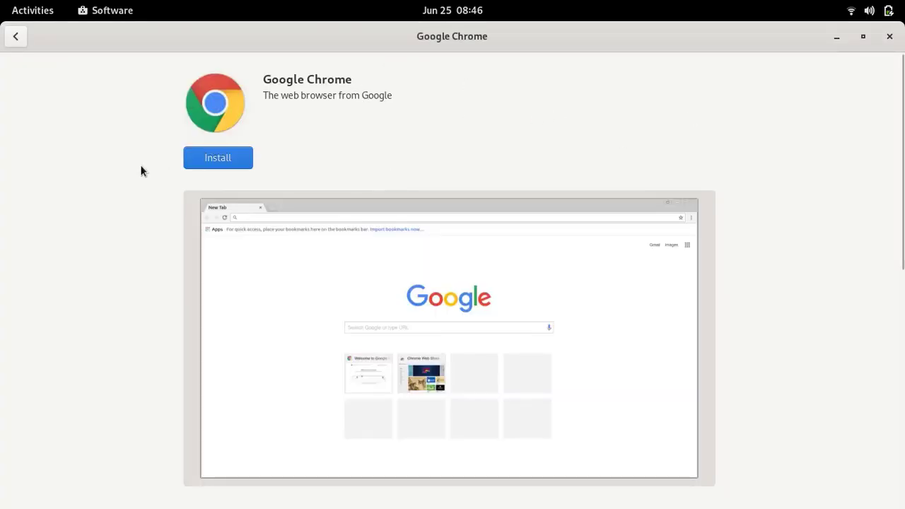
left_click(217, 158)
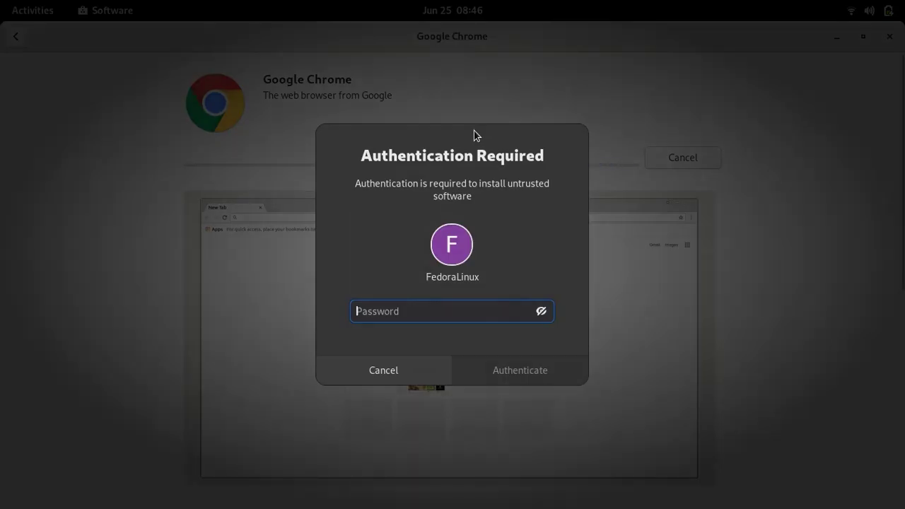
type("******")
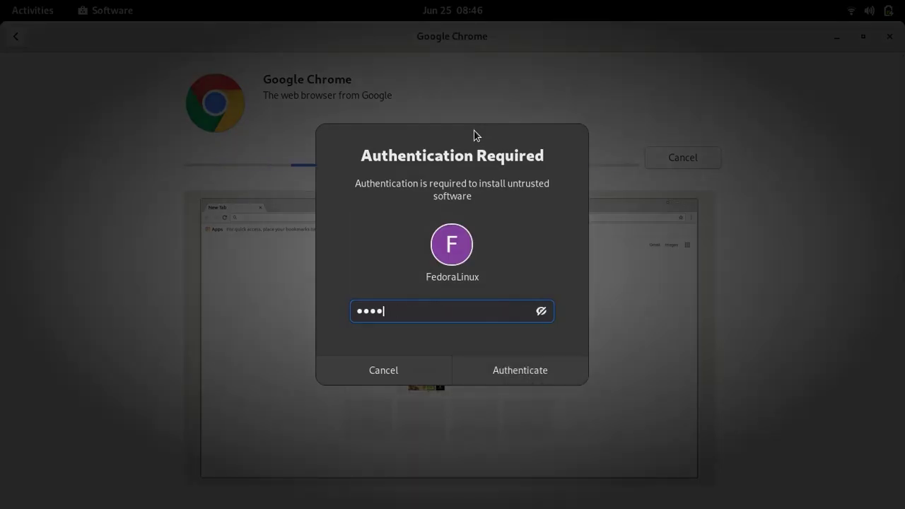
key("Return")
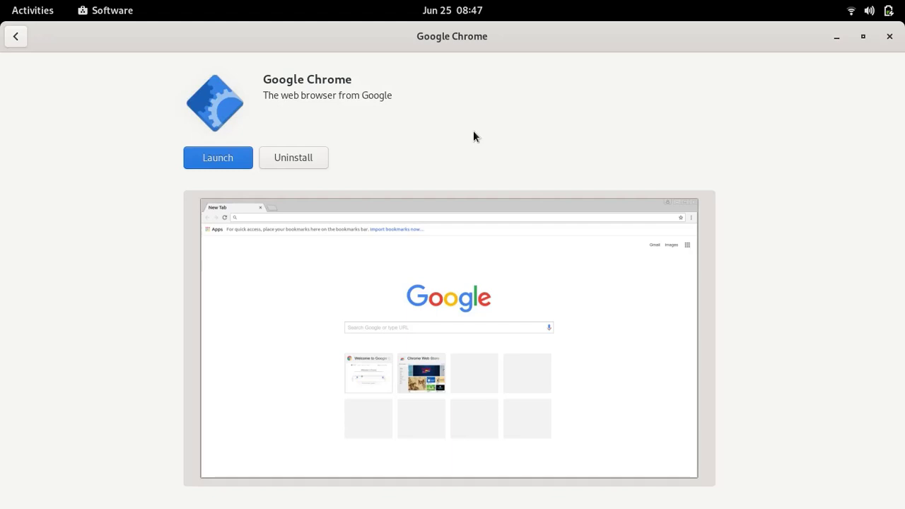
Launch Google Chrome, accept it as default browser with usage statistics and crash reports enabled, and maximize its window
left_click(229, 158)
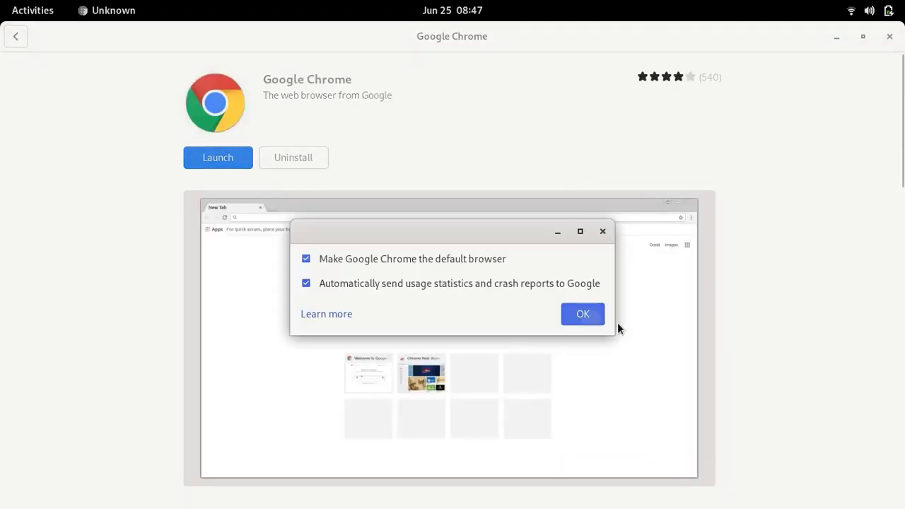
key("Return")
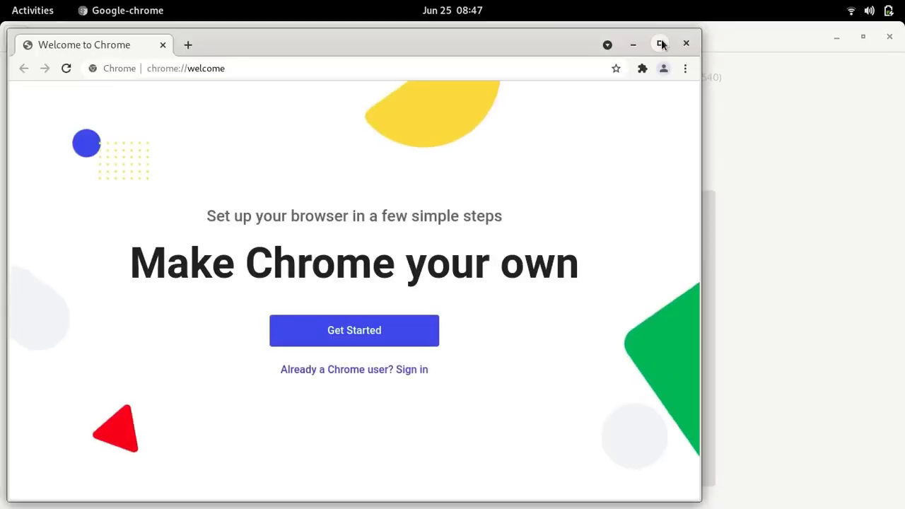
left_click(659, 44)
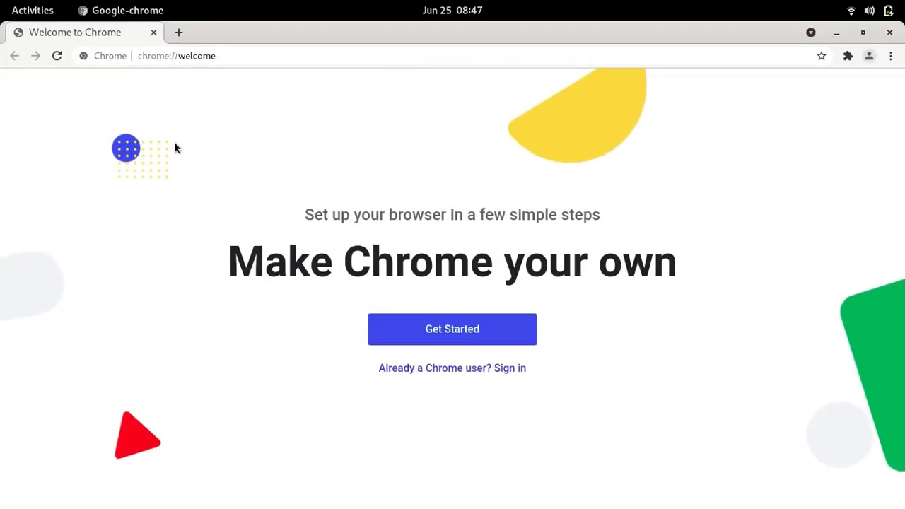
left_click(207, 60)
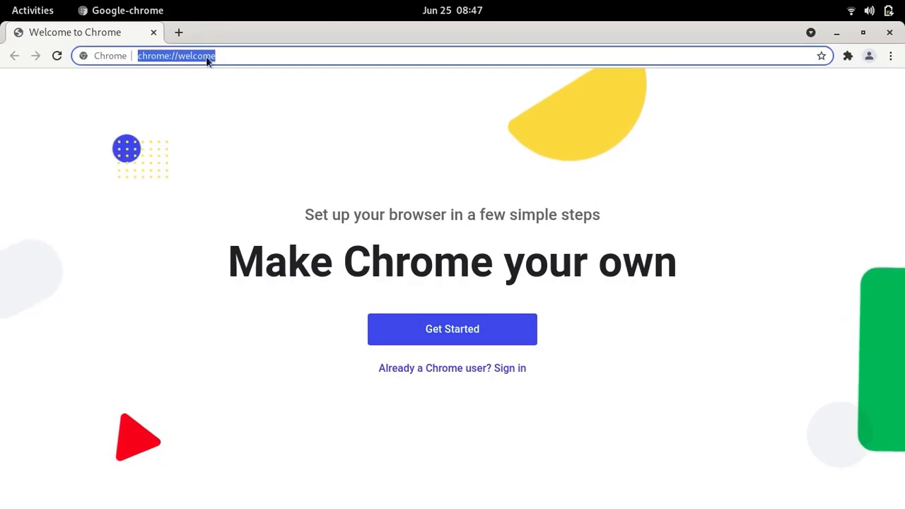
left_click(239, 133)
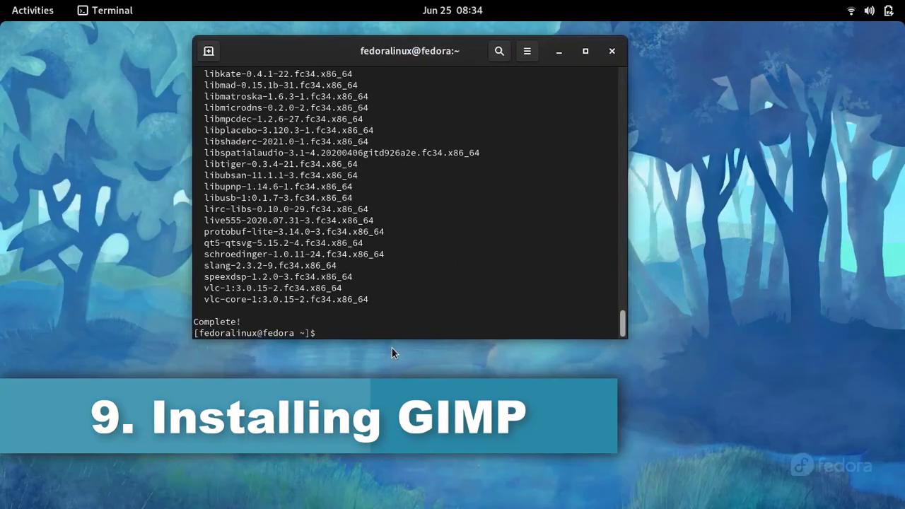
Run "sudo dnf install gimp" in Terminal and approve the package installation with y
type("s")
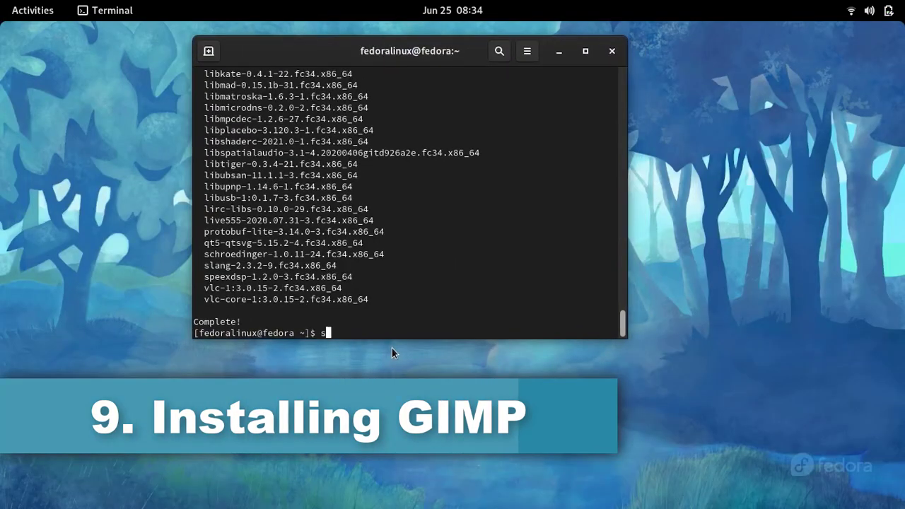
type("udo dn")
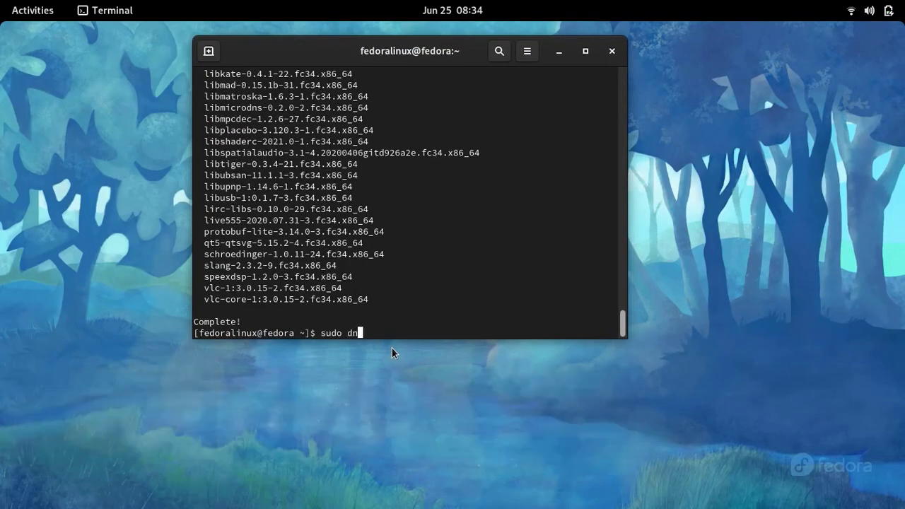
type("f install gimp")
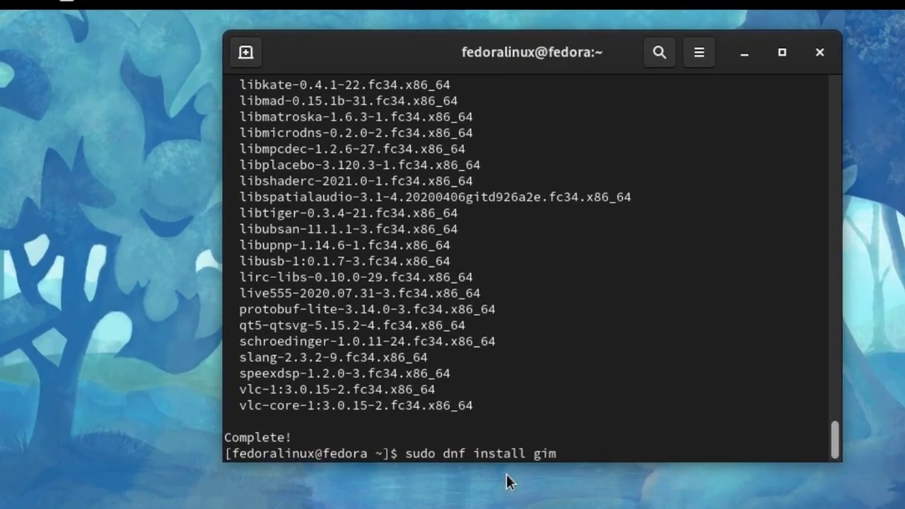
key("Return")
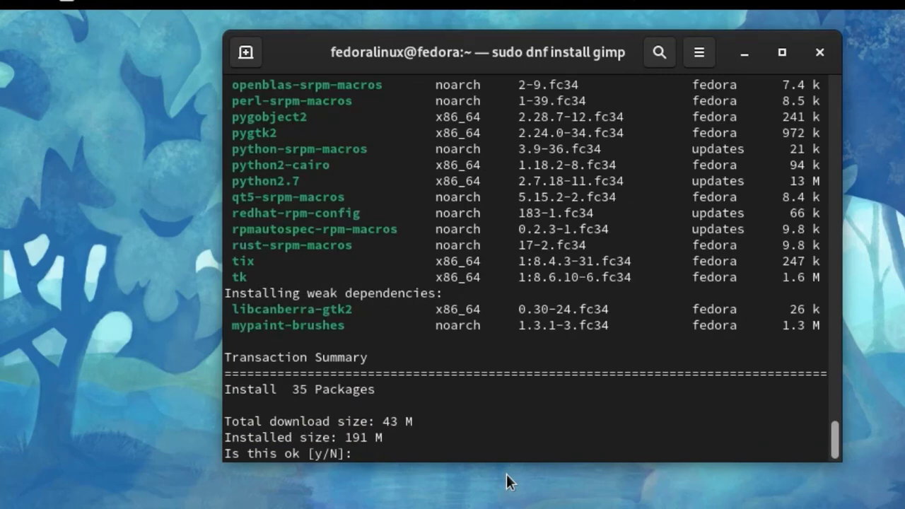
type("y")
key("Return")
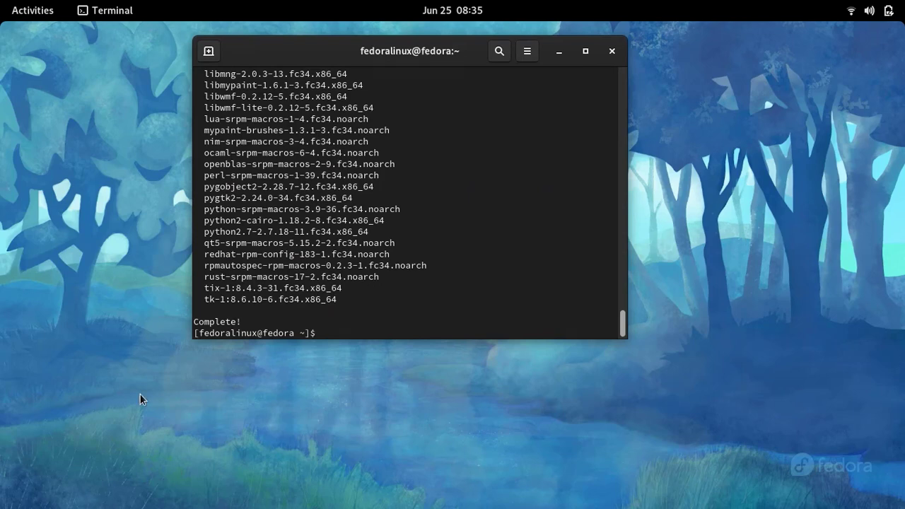
Close the terminal, launch GNU Image Manipulation Program from the application overview, and maximize its window
left_click(611, 52)
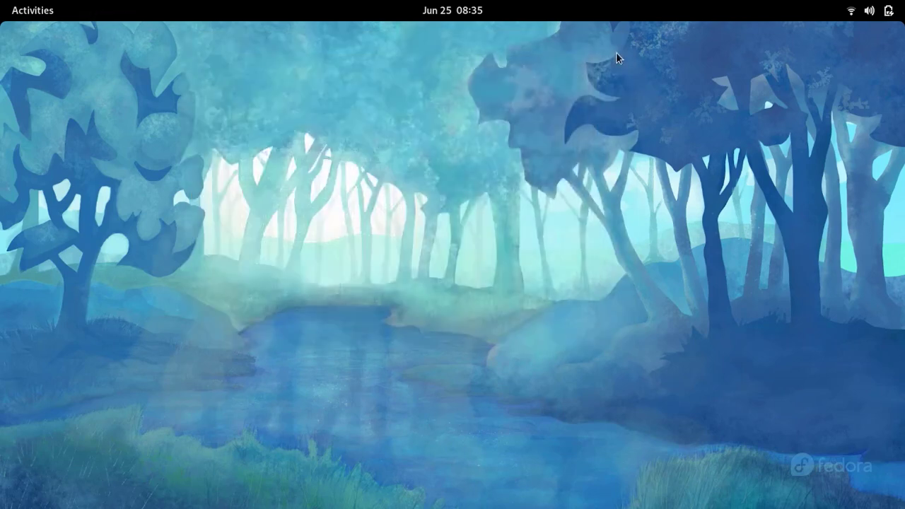
left_click(11, 5)
left_click(555, 478)
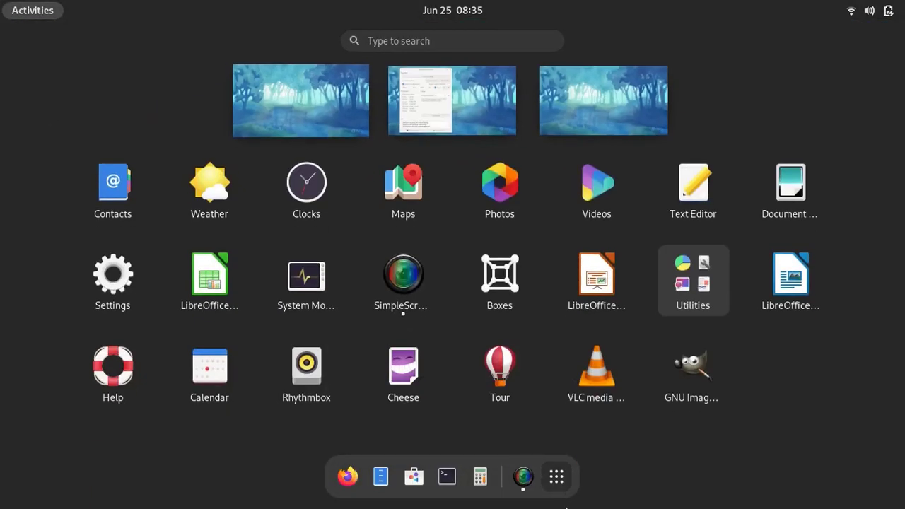
left_click(704, 381)
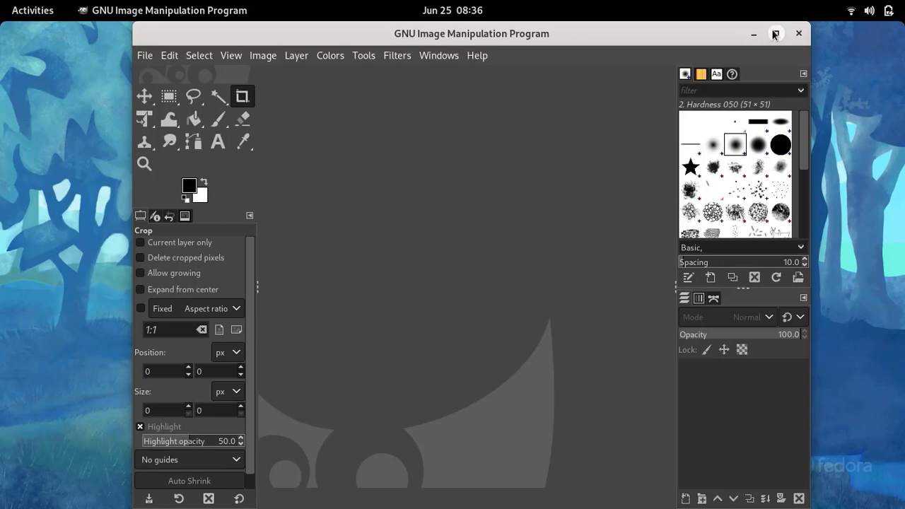
left_click(775, 33)
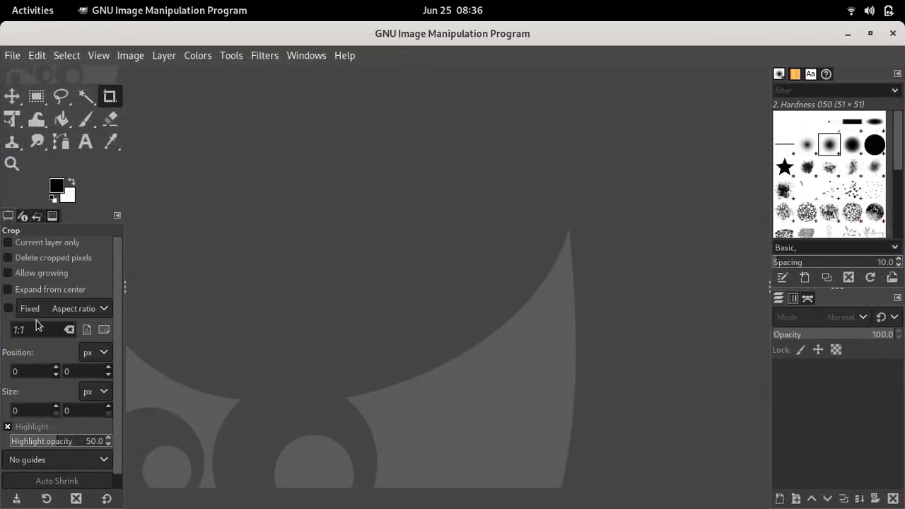
Look over GIMP's crop options, paths and brush list, and close the program
scroll(39, 325, "down", 1)
scroll(40, 324, "up", 1)
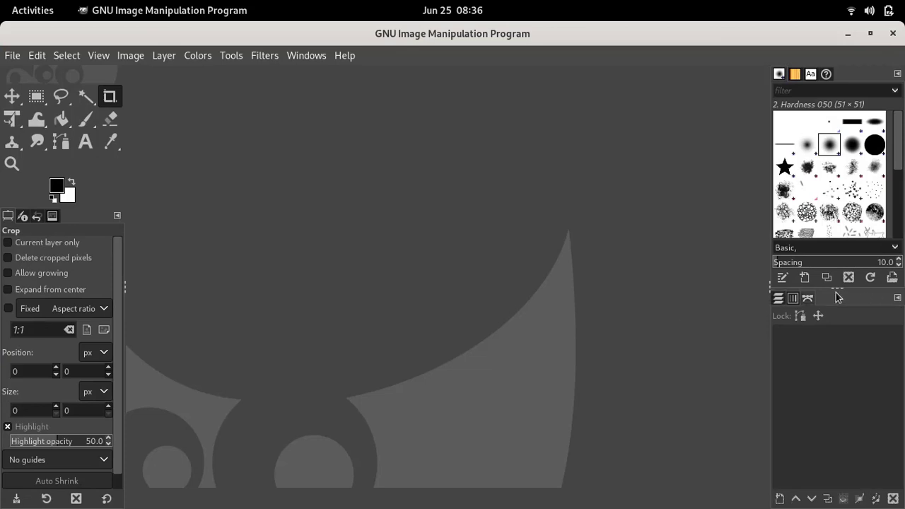
scroll(834, 183, "down", 2)
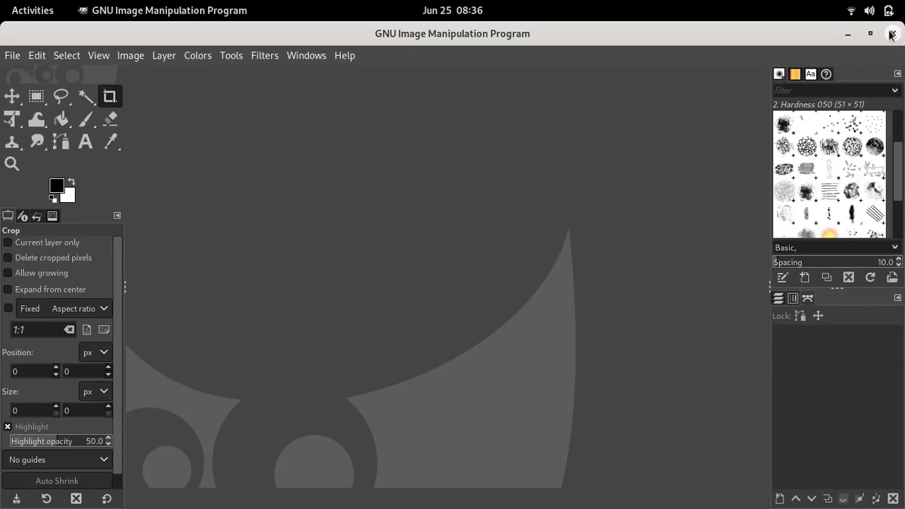
left_click(892, 34)
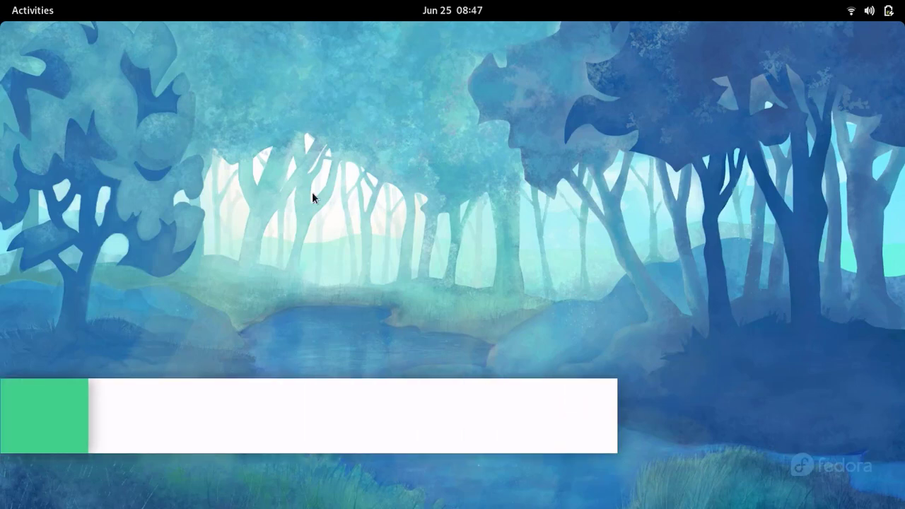
Open Terminal and run "sudo dnf install tlp" to start installing the TLP package
left_click(17, 5)
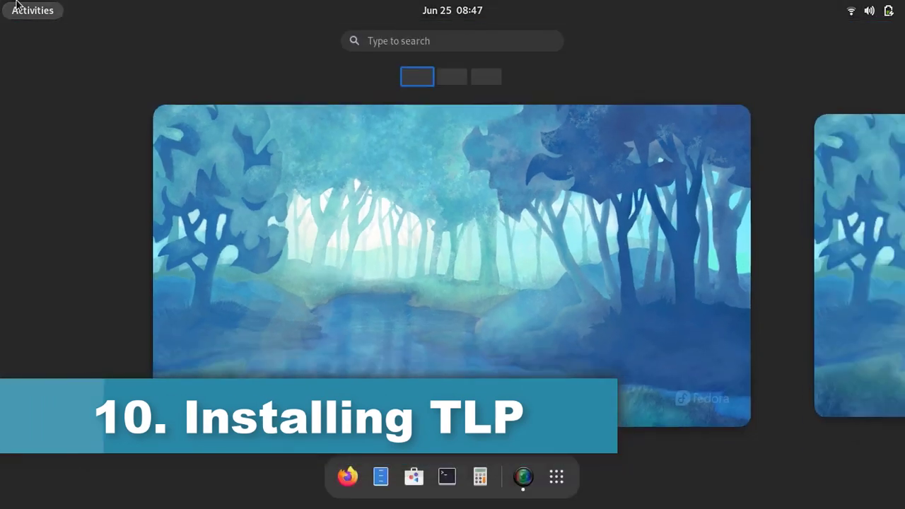
left_click(499, 169)
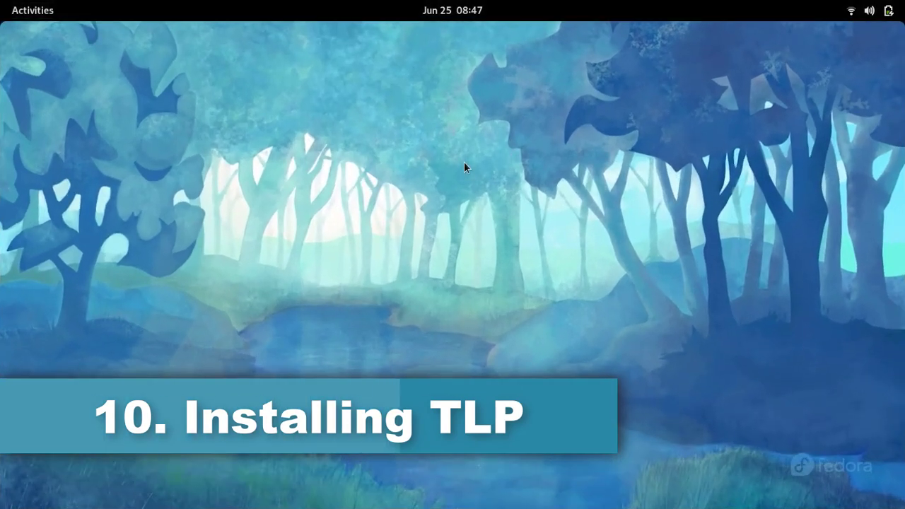
left_click(16, 9)
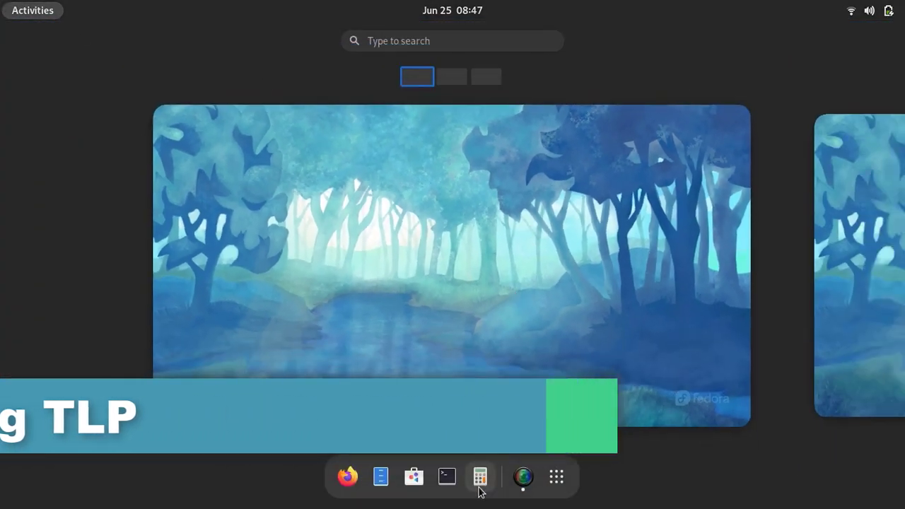
left_click(447, 478)
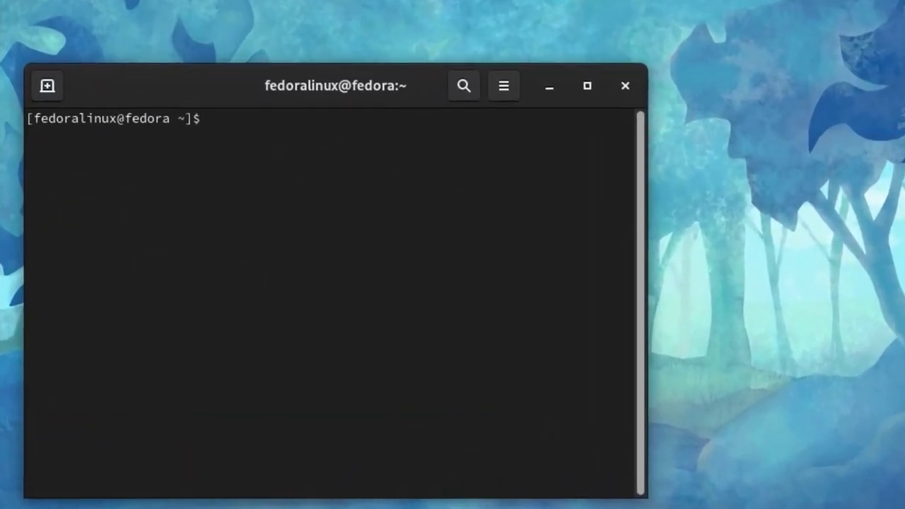
type("sudo ")
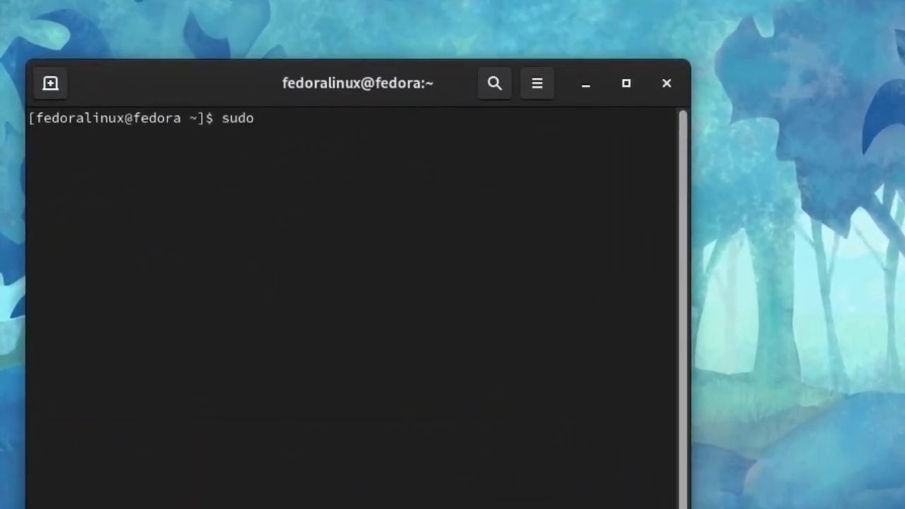
type("dnf install tlp")
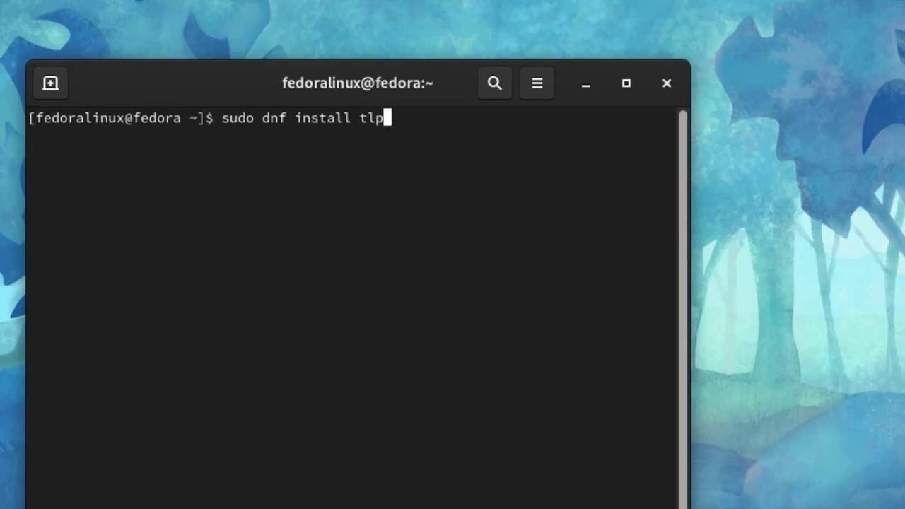
key("Return")
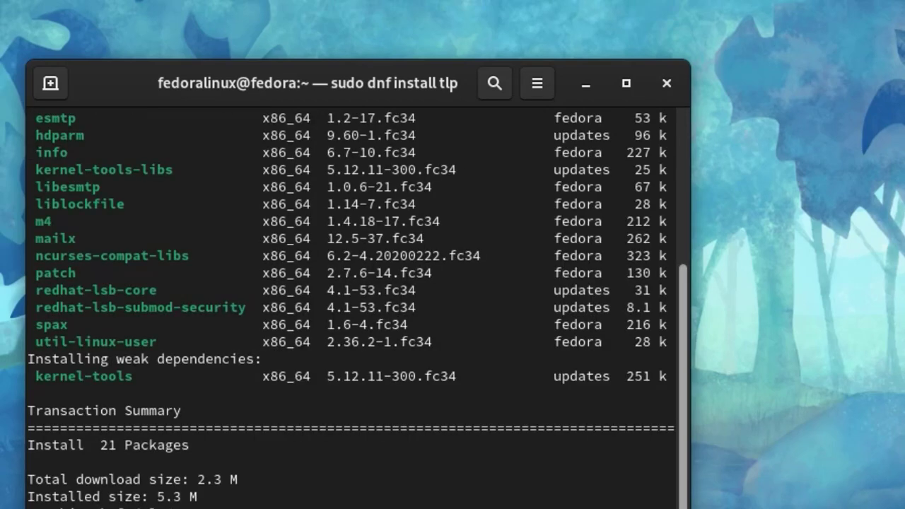
Approve the TLP package installation with y, and end the terminal session with "exit"
type("y")
key("Return")
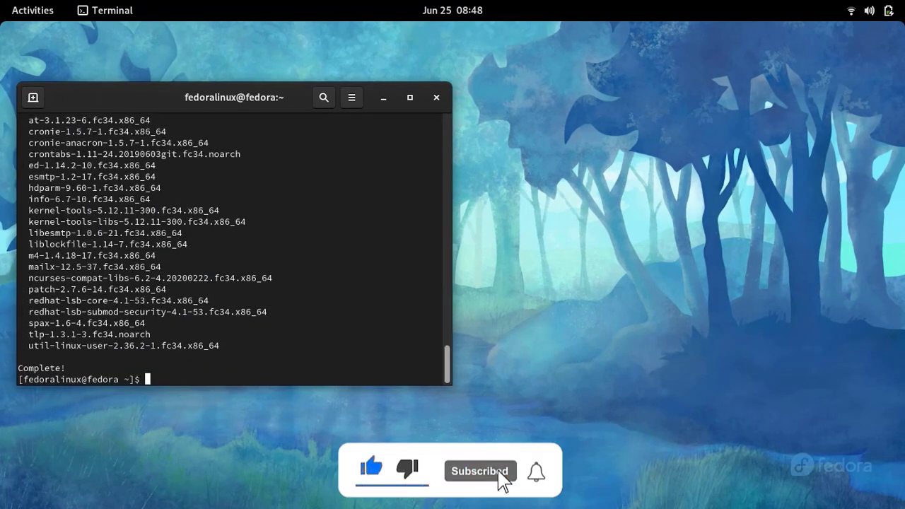
type("exit")
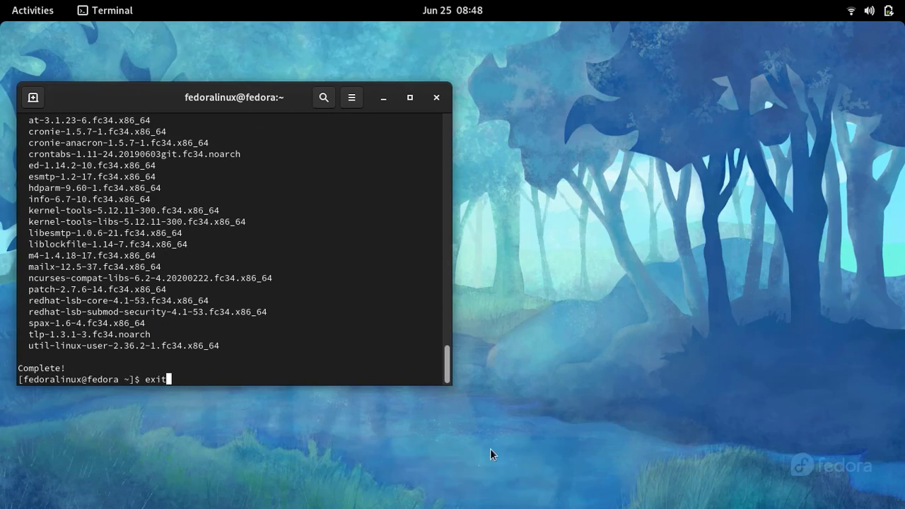
key("Return")
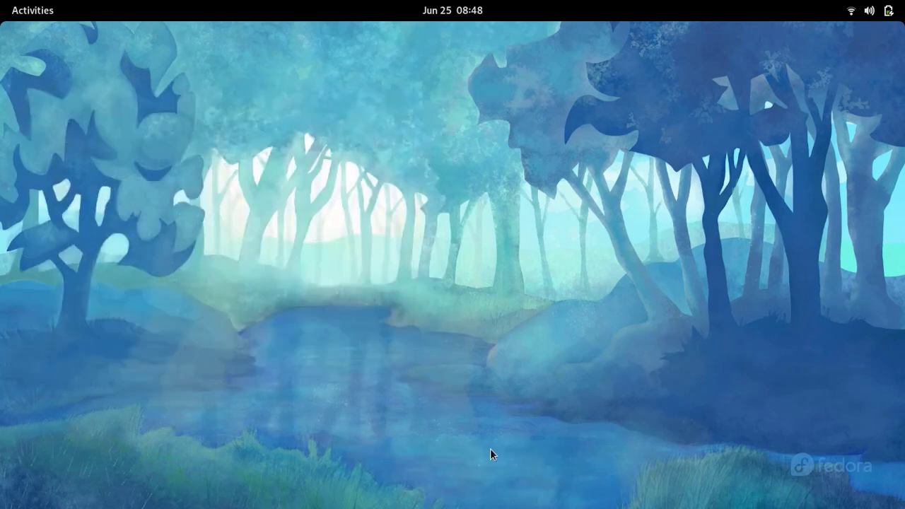